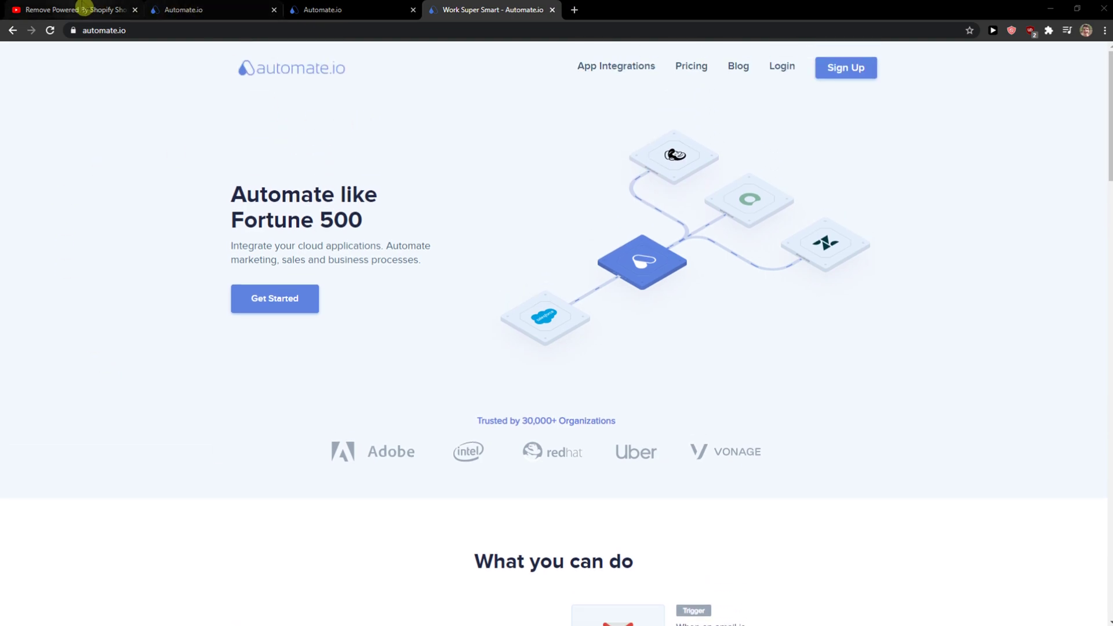
Open the Automate.io registration link from the YouTube description in a new tab.
{"action": "left_click", "coordinate": [85, 7]}
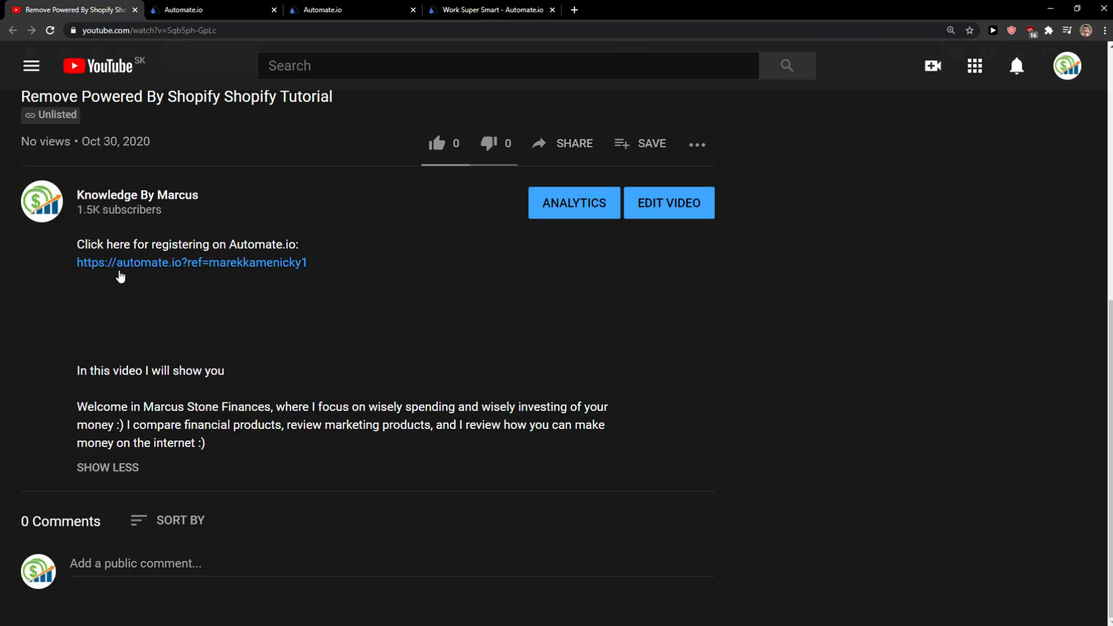
{"action": "middle_click", "coordinate": [147, 263]}
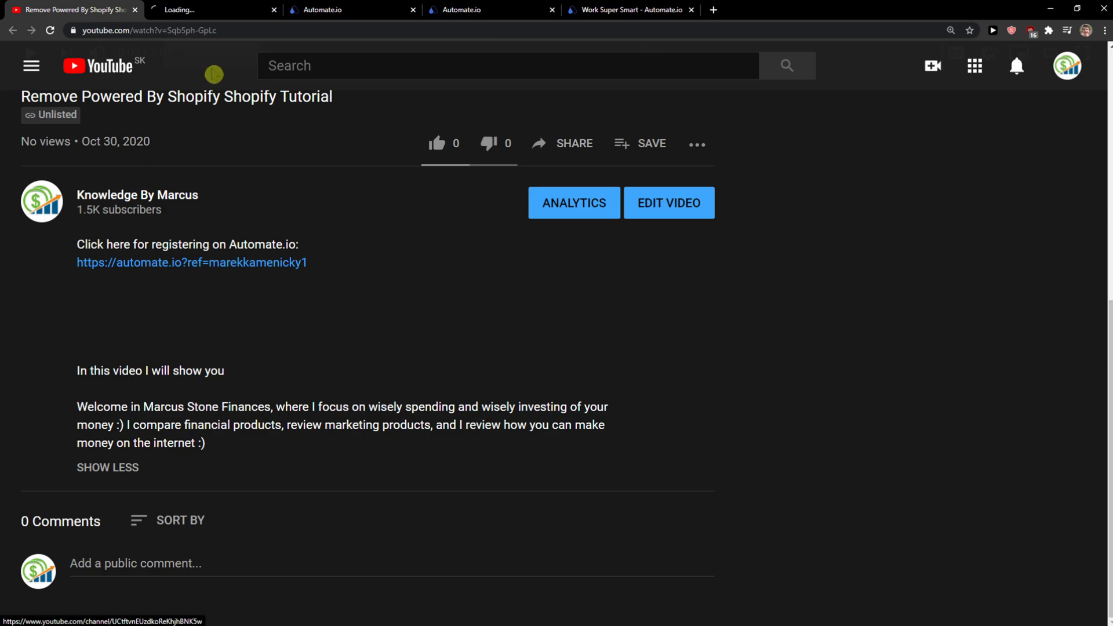
{"action": "left_click", "coordinate": [258, 9]}
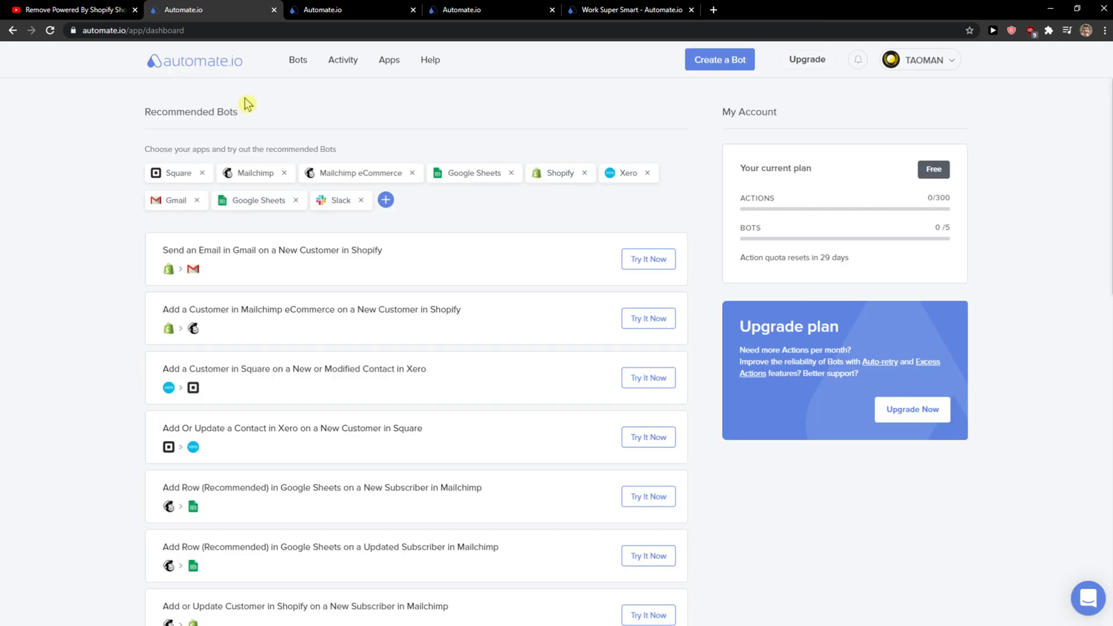
Create a new untitled bot from the Bots page with Shopify as the trigger app.
{"action": "left_click", "coordinate": [297, 60]}
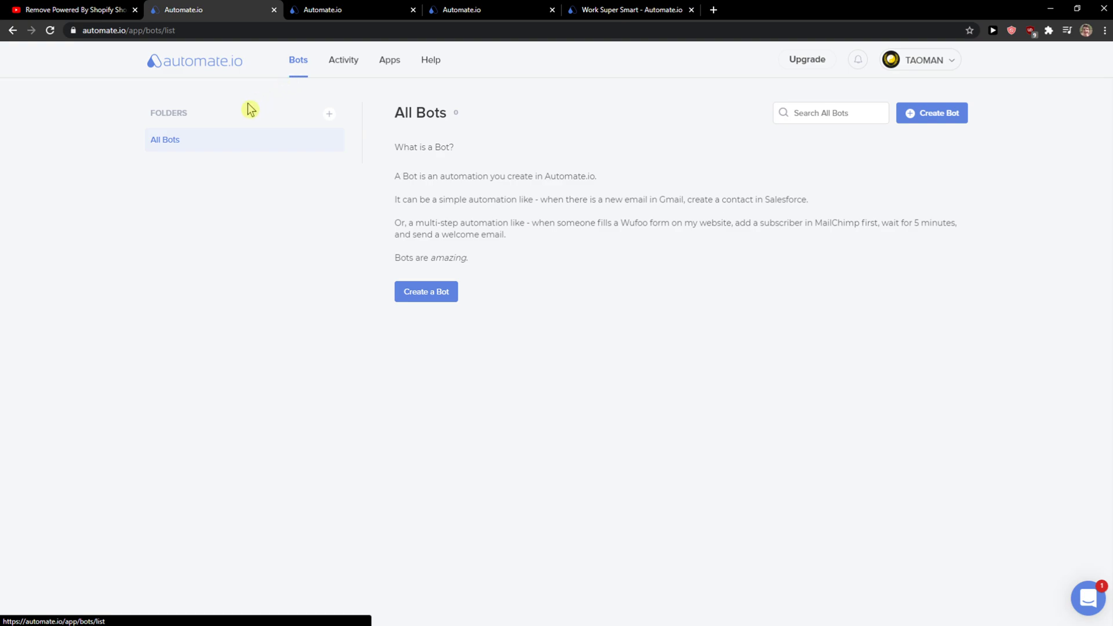
{"action": "left_click", "coordinate": [421, 297]}
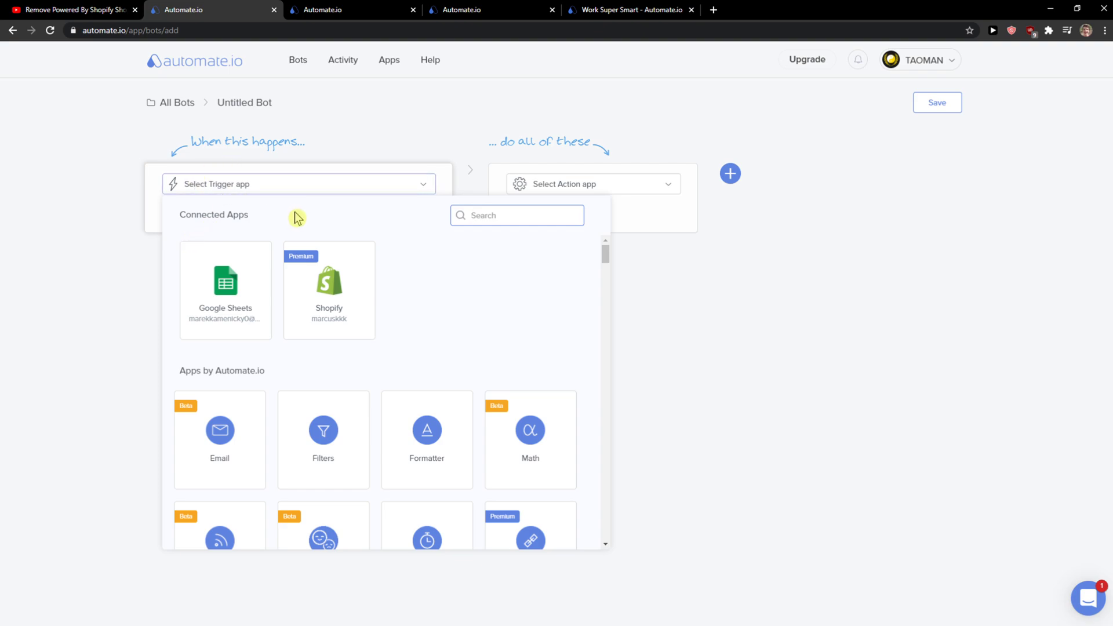
{"action": "left_click", "coordinate": [326, 283]}
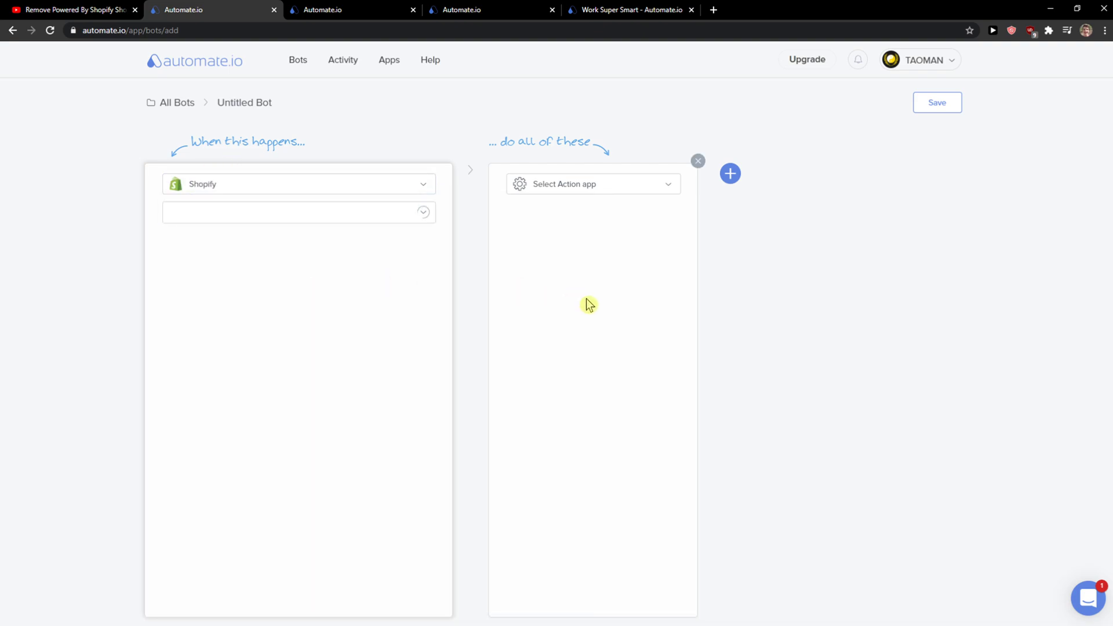
{"action": "left_click", "coordinate": [297, 212]}
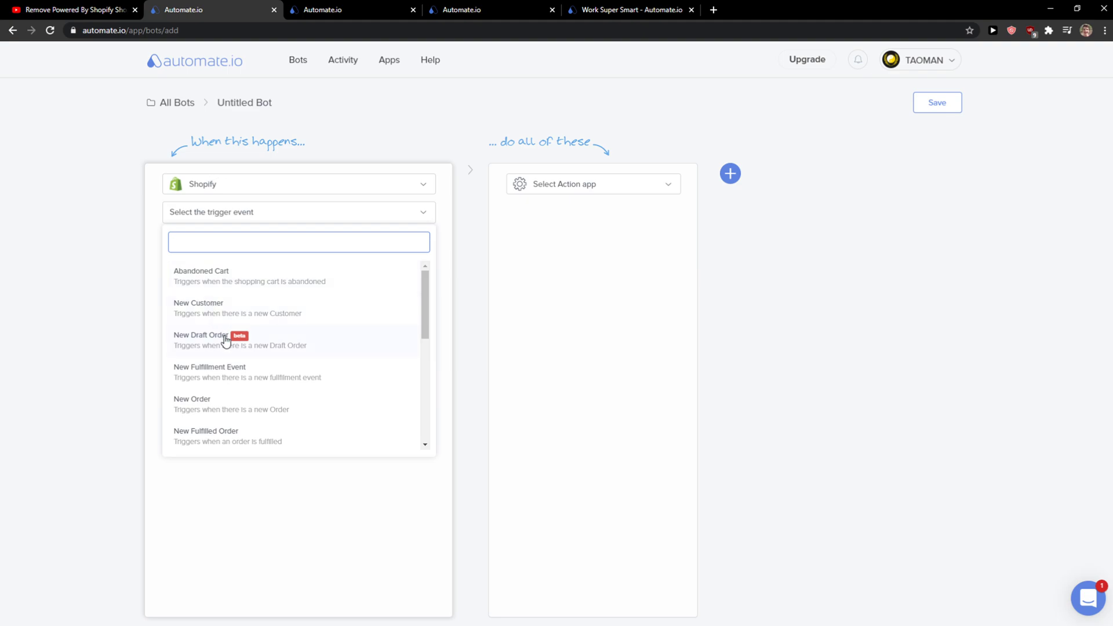
{"action": "scroll", "coordinate": [234, 416], "scroll_direction": "down", "scroll_amount": 2}
{"action": "scroll", "coordinate": [233, 417], "scroll_direction": "down", "scroll_amount": 2}
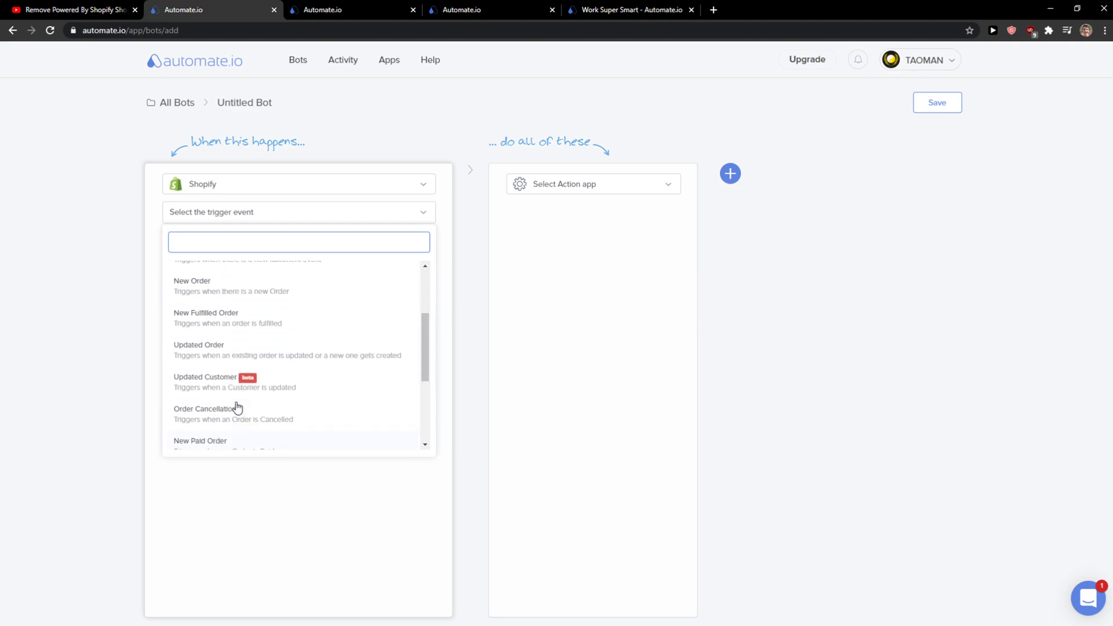
{"action": "scroll", "coordinate": [252, 387], "scroll_direction": "up", "scroll_amount": 2}
{"action": "scroll", "coordinate": [259, 345], "scroll_direction": "up", "scroll_amount": 2}
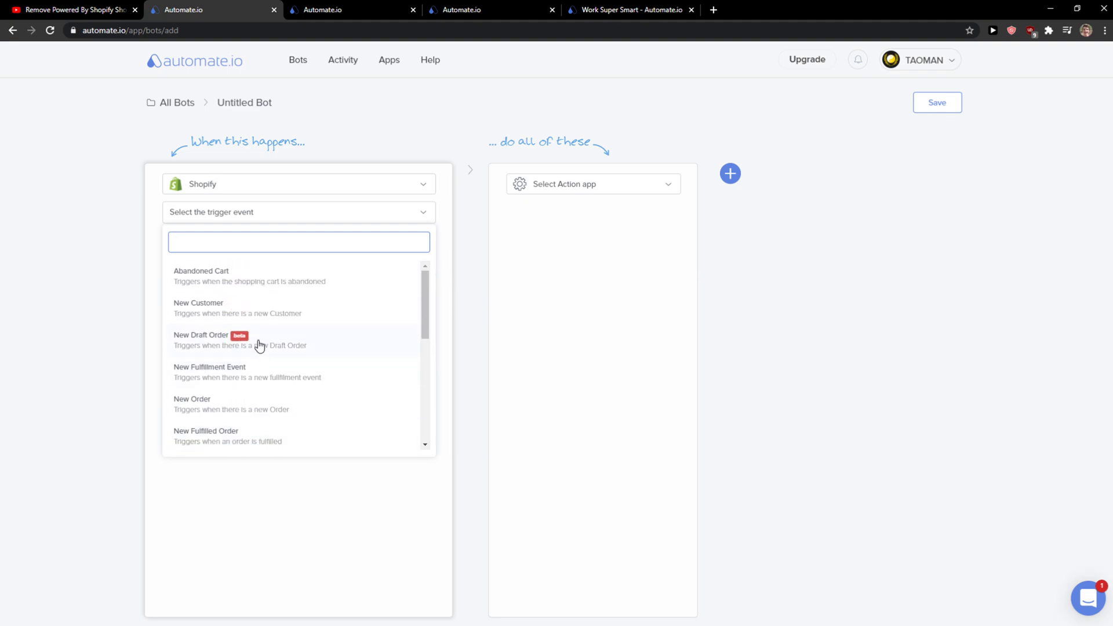
Set New Customer as the trigger and Salesforce Production as the action app.
{"action": "left_click", "coordinate": [275, 315]}
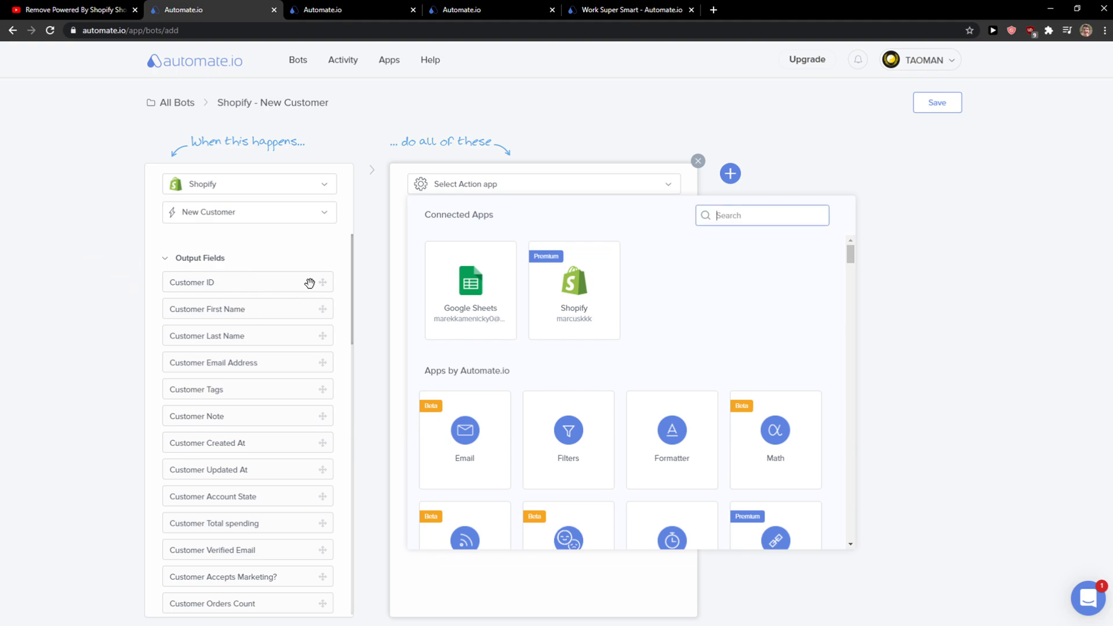
{"action": "scroll", "coordinate": [201, 304], "scroll_direction": "down", "scroll_amount": 3}
{"action": "scroll", "coordinate": [201, 328], "scroll_direction": "down", "scroll_amount": 3}
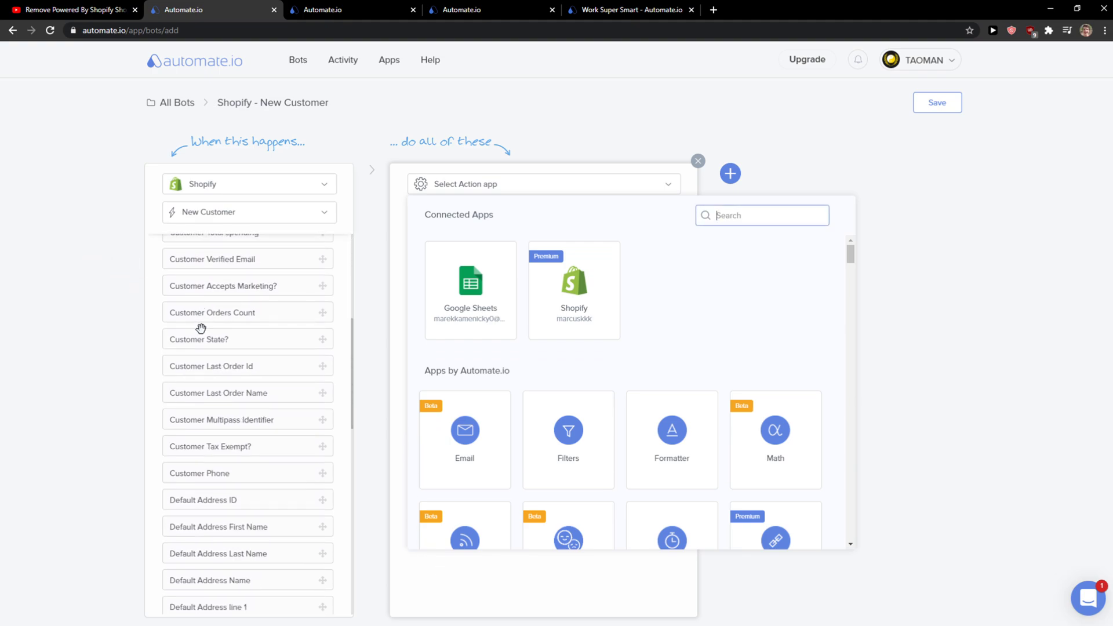
{"action": "scroll", "coordinate": [201, 329], "scroll_direction": "up", "scroll_amount": 6}
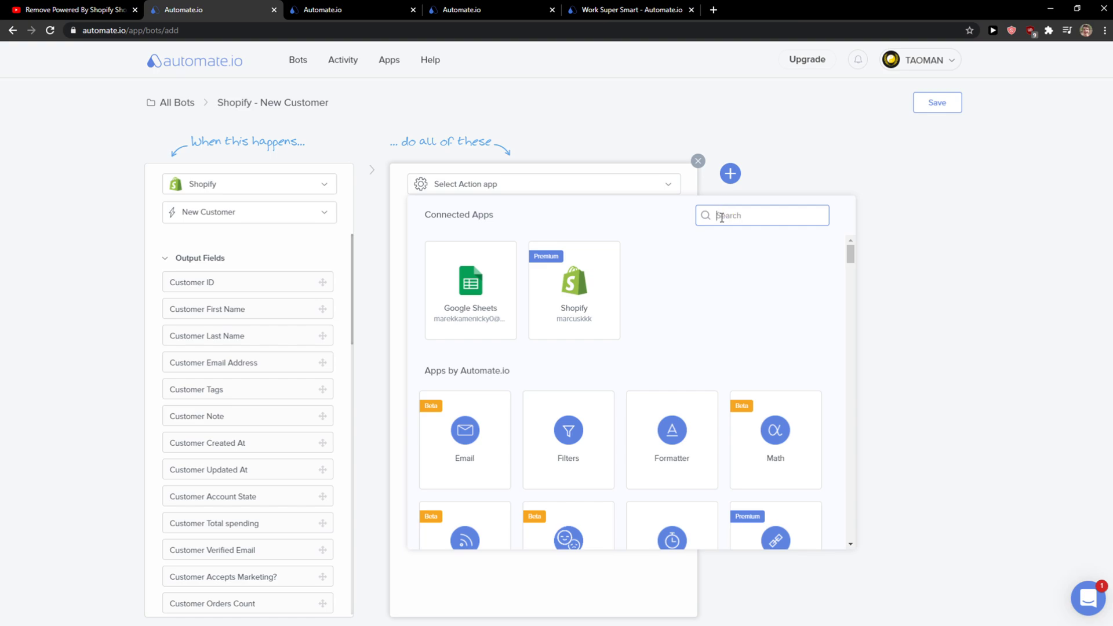
{"action": "type", "text": "sales"}
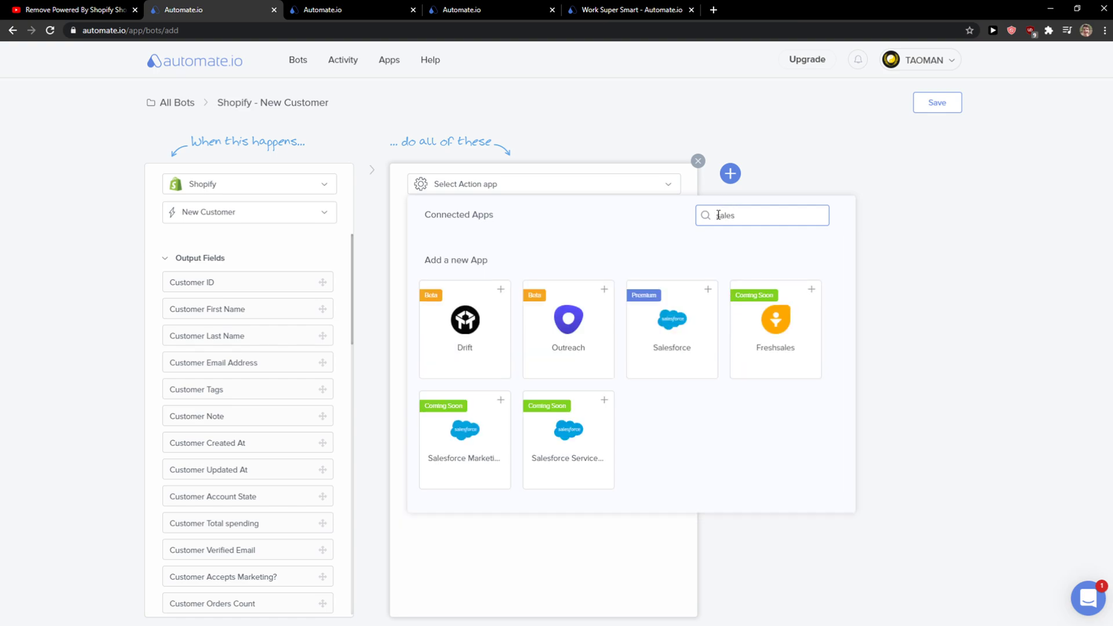
{"action": "left_click", "coordinate": [671, 322]}
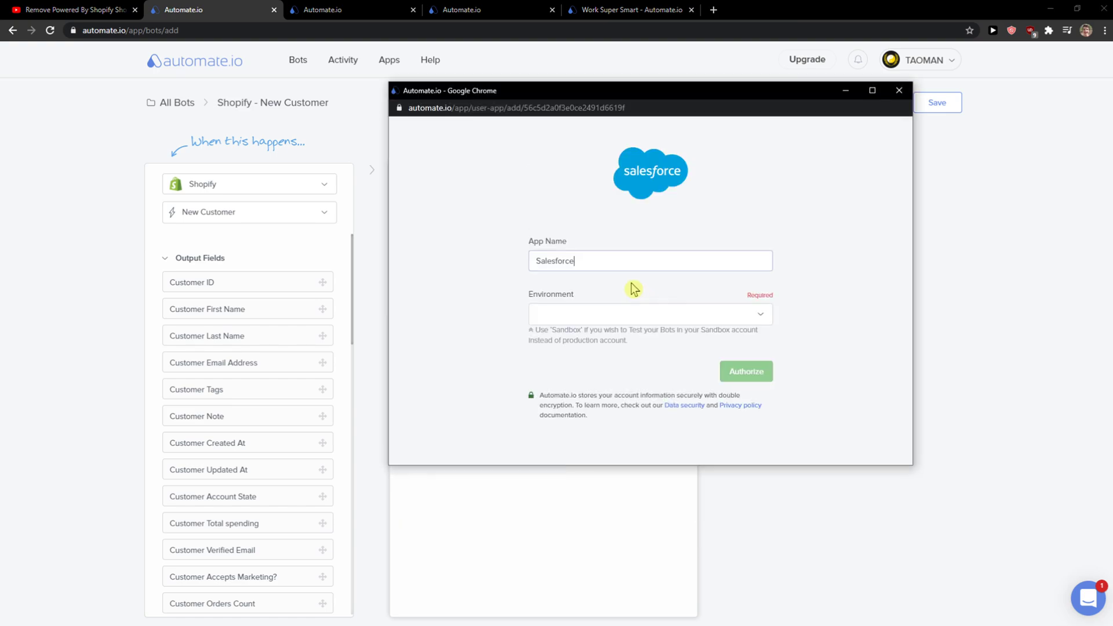
{"action": "left_click", "coordinate": [589, 315]}
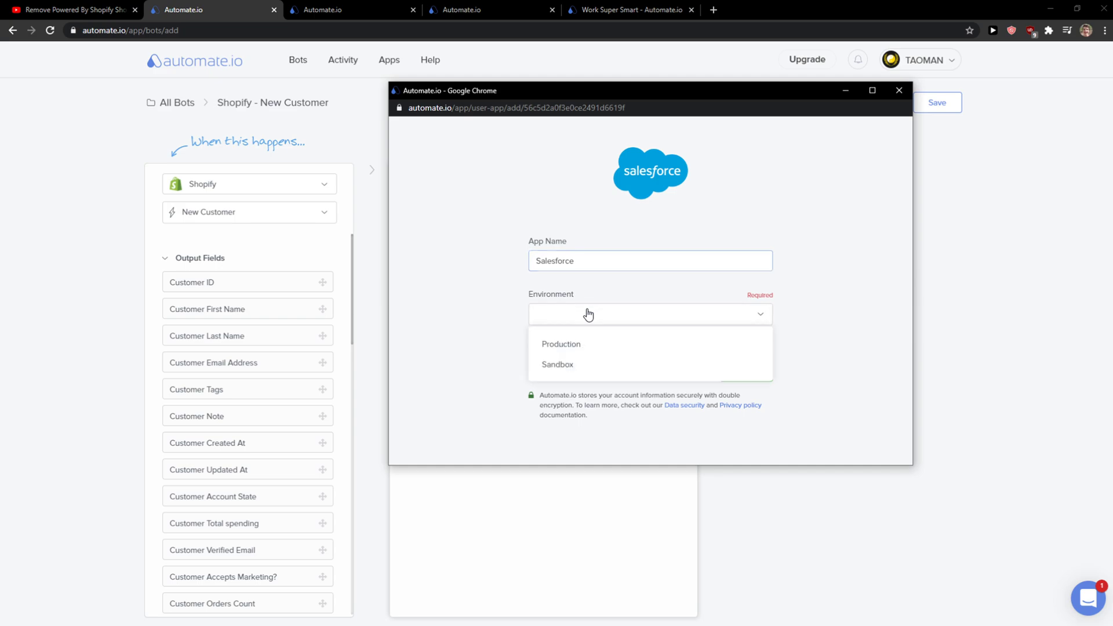
{"action": "left_click", "coordinate": [580, 346]}
Authorize Automate.io's access to Salesforce and save the connection.
{"action": "left_click", "coordinate": [747, 372]}
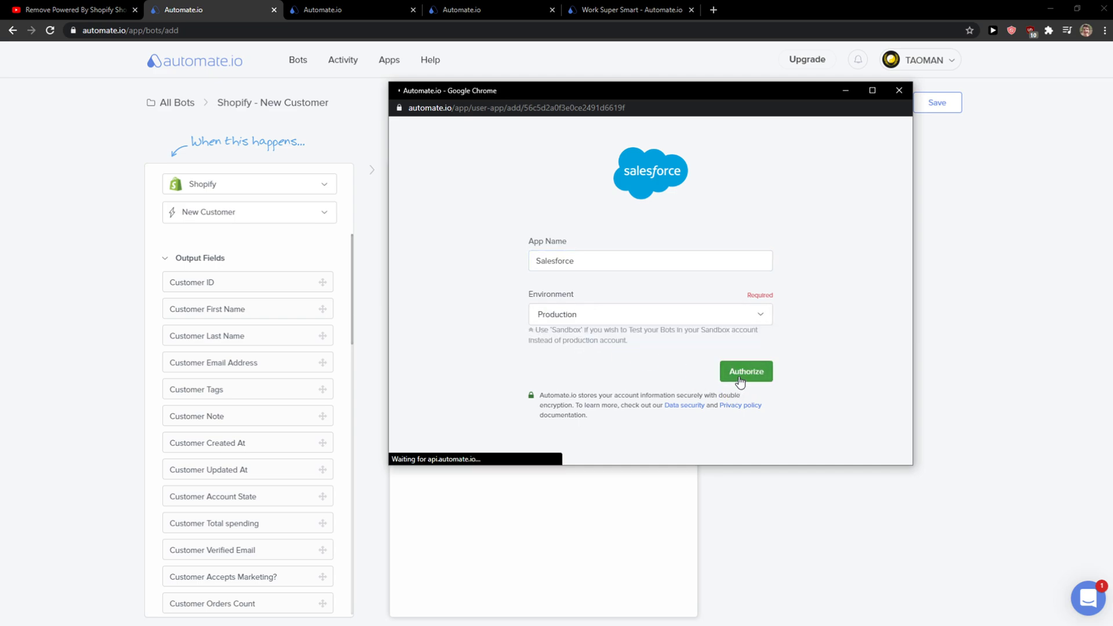
{"action": "scroll", "coordinate": [676, 348], "scroll_direction": "down", "scroll_amount": 3}
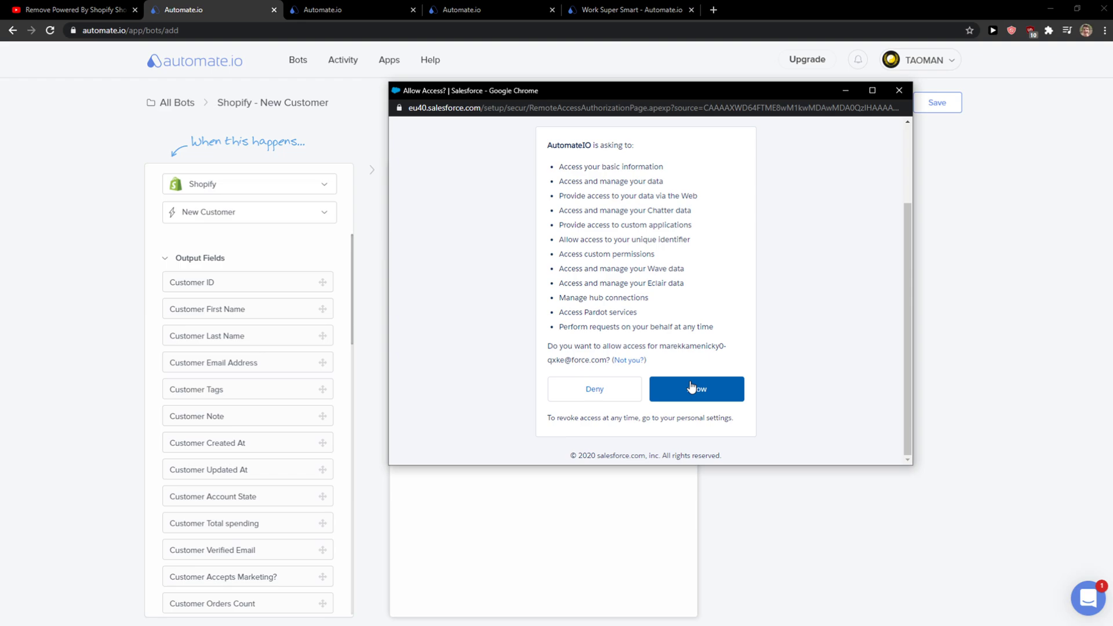
{"action": "scroll", "coordinate": [692, 386], "scroll_direction": "up", "scroll_amount": 2}
{"action": "left_click_drag", "start_coordinate": [581, 159], "coordinate": [734, 201]}
{"action": "scroll", "coordinate": [725, 235], "scroll_direction": "down", "scroll_amount": 3}
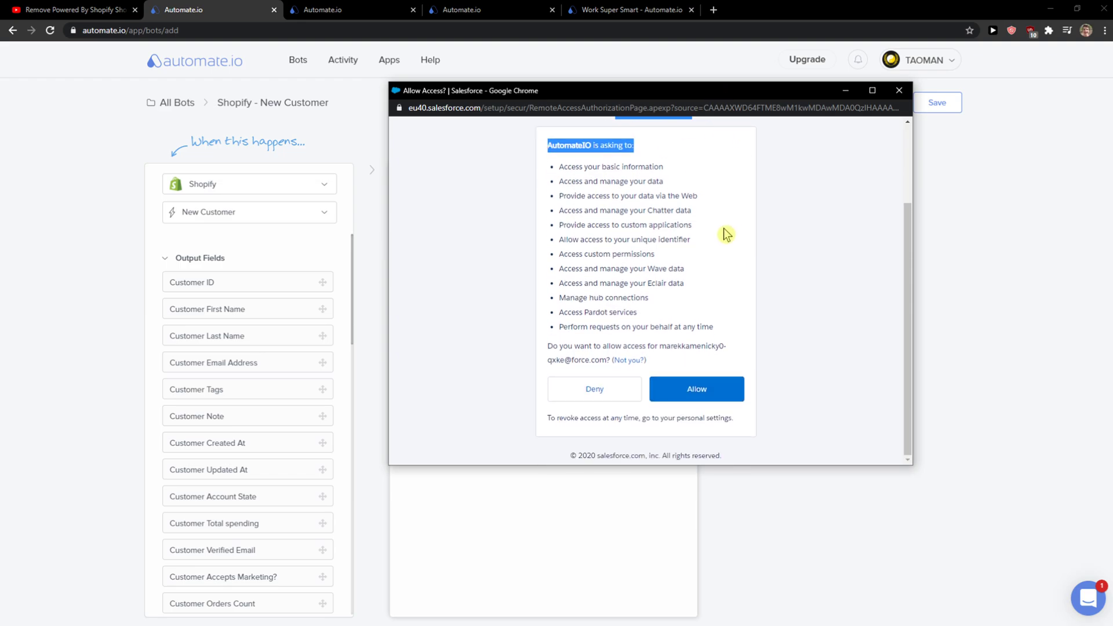
{"action": "left_click", "coordinate": [703, 388]}
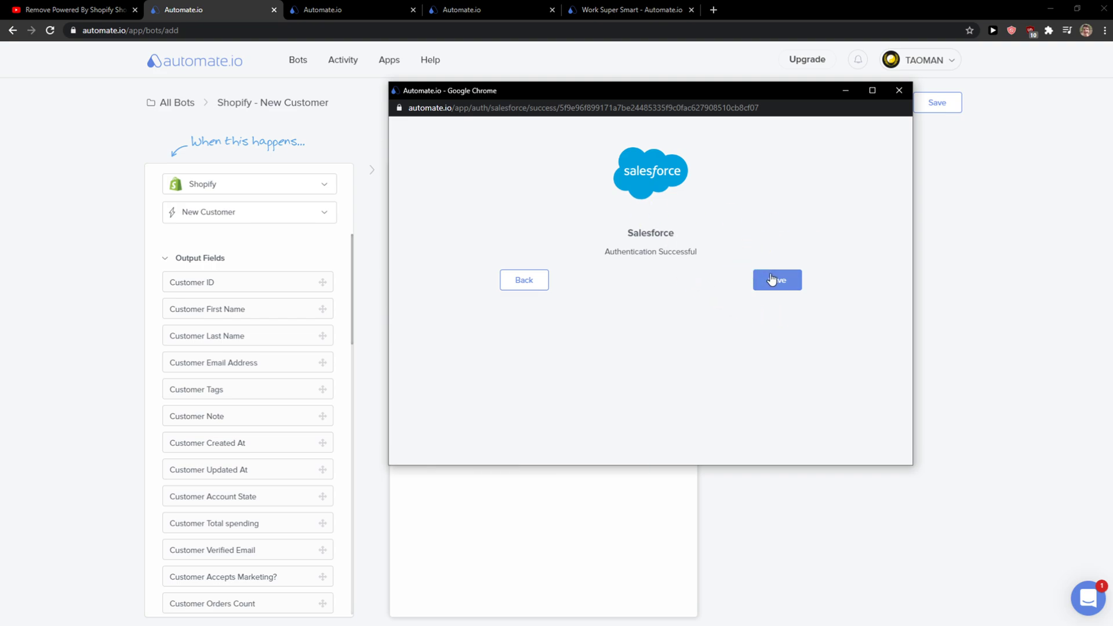
{"action": "left_click", "coordinate": [772, 281]}
{"action": "left_click", "coordinate": [466, 211]}
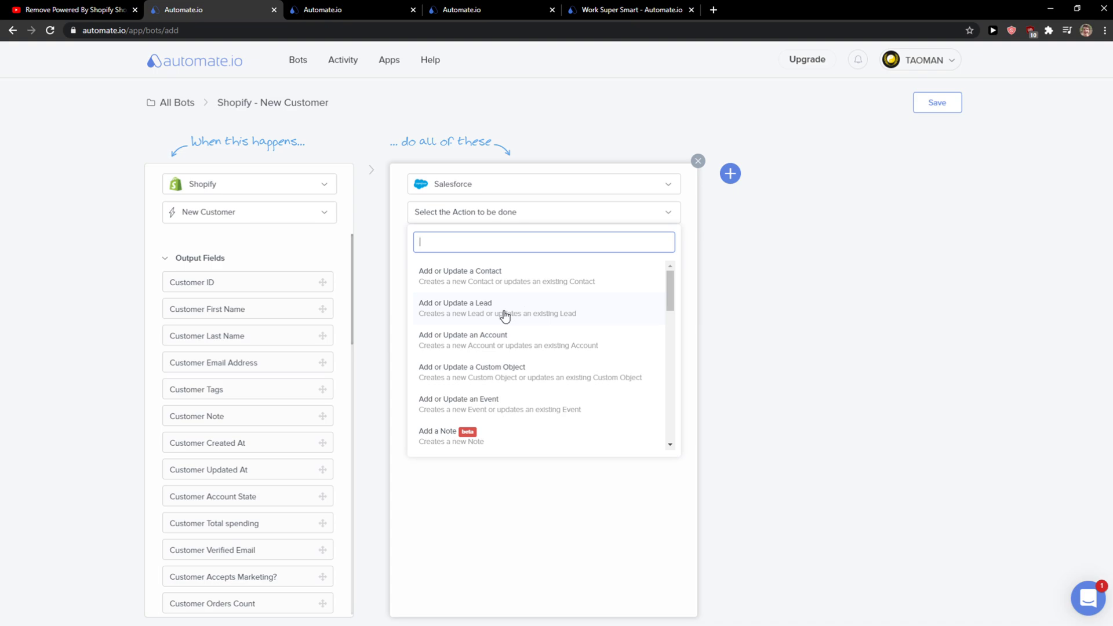
Choose Add or Update a Contact, with Update if existing at No and Email as duplicate check.
{"action": "left_click", "coordinate": [525, 286]}
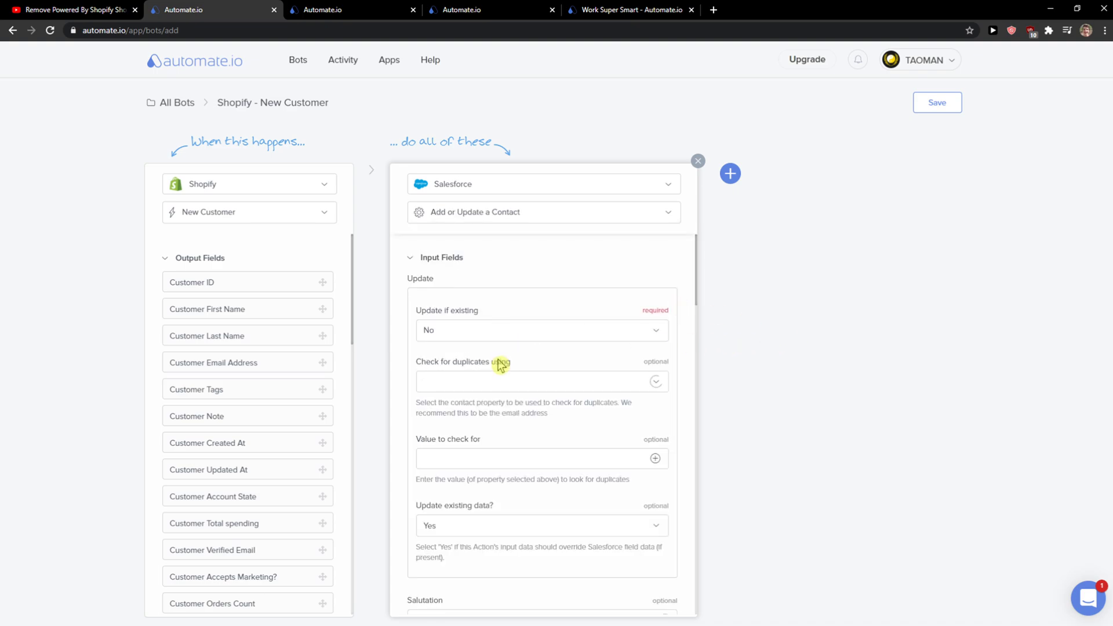
{"action": "scroll", "coordinate": [501, 365], "scroll_direction": "down", "scroll_amount": 1}
{"action": "left_click", "coordinate": [461, 273]}
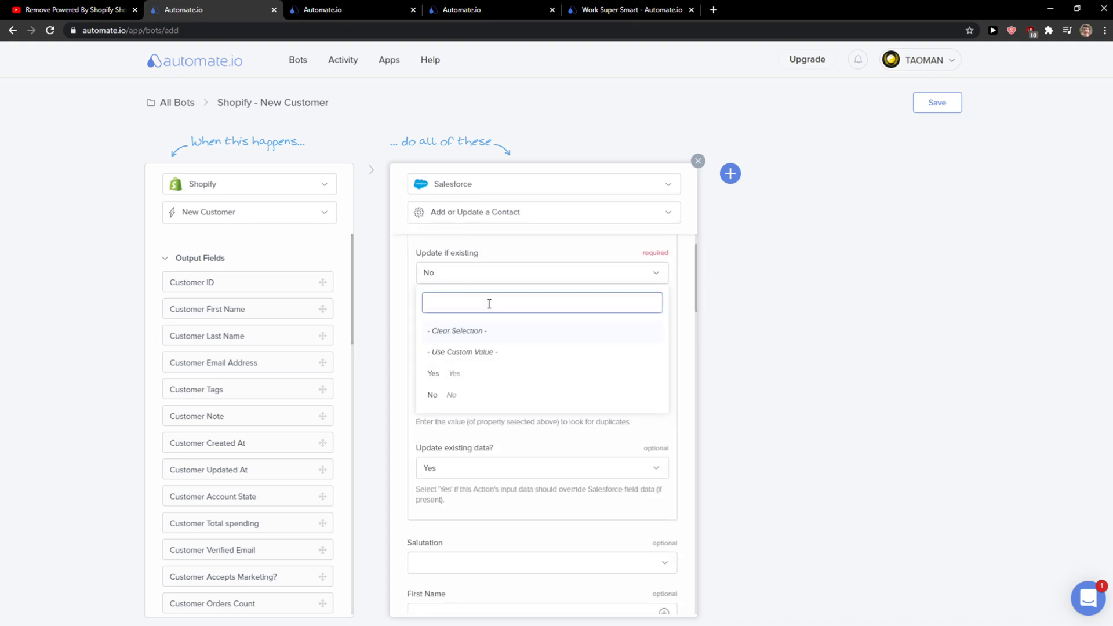
{"action": "left_click", "coordinate": [822, 363]}
{"action": "left_click", "coordinate": [468, 326]}
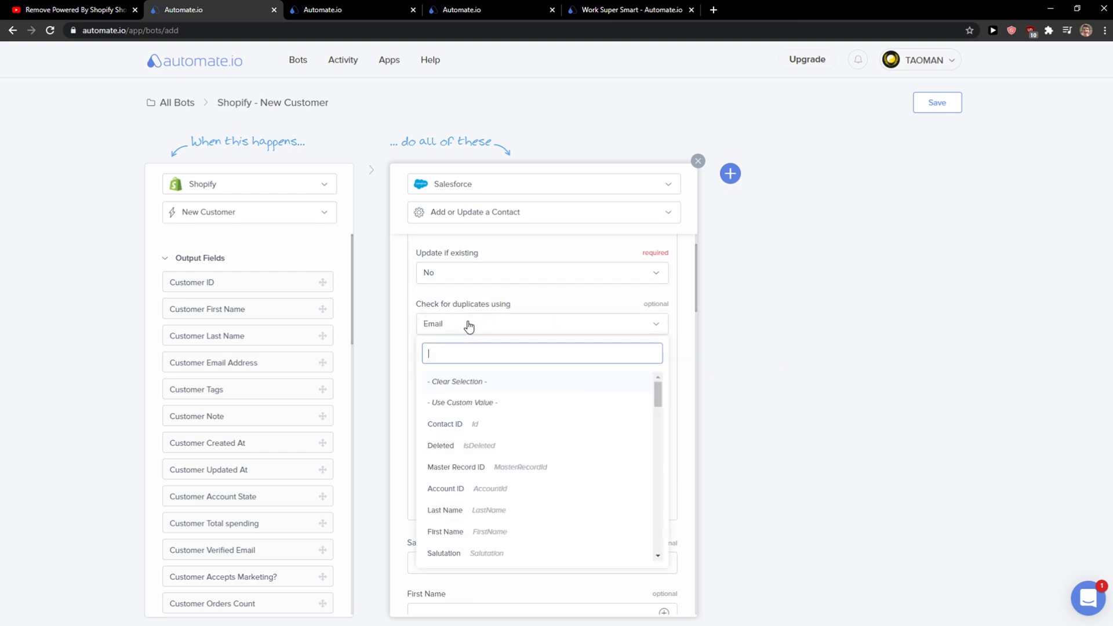
{"action": "left_click", "coordinate": [743, 394]}
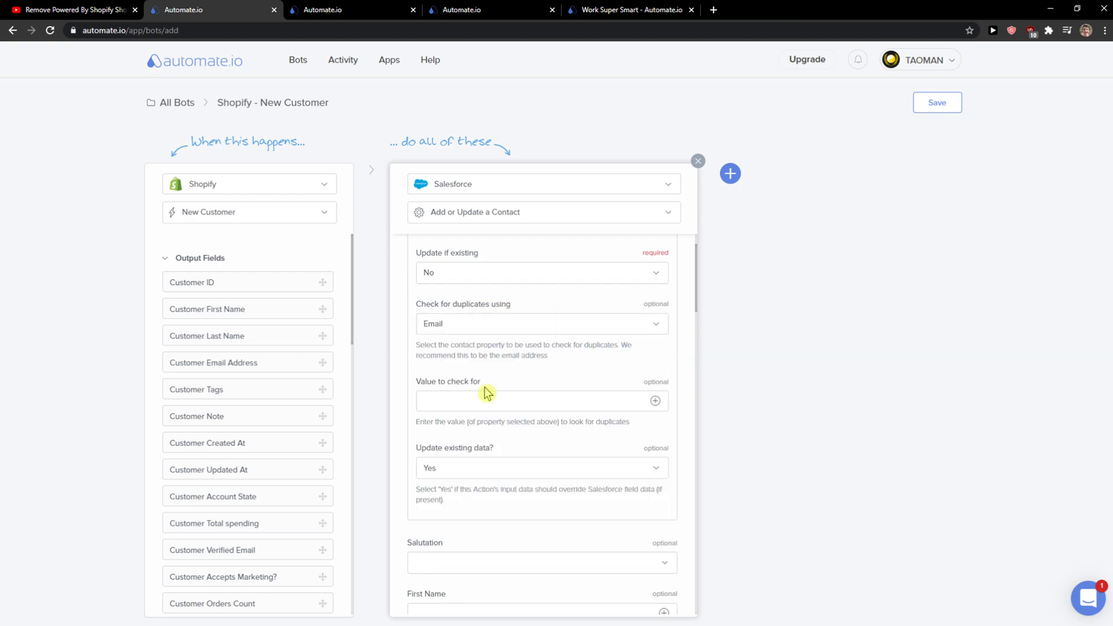
{"action": "scroll", "coordinate": [484, 388], "scroll_direction": "down", "scroll_amount": 1}
{"action": "scroll", "coordinate": [483, 389], "scroll_direction": "down", "scroll_amount": 1}
{"action": "scroll", "coordinate": [484, 390], "scroll_direction": "up", "scroll_amount": 3}
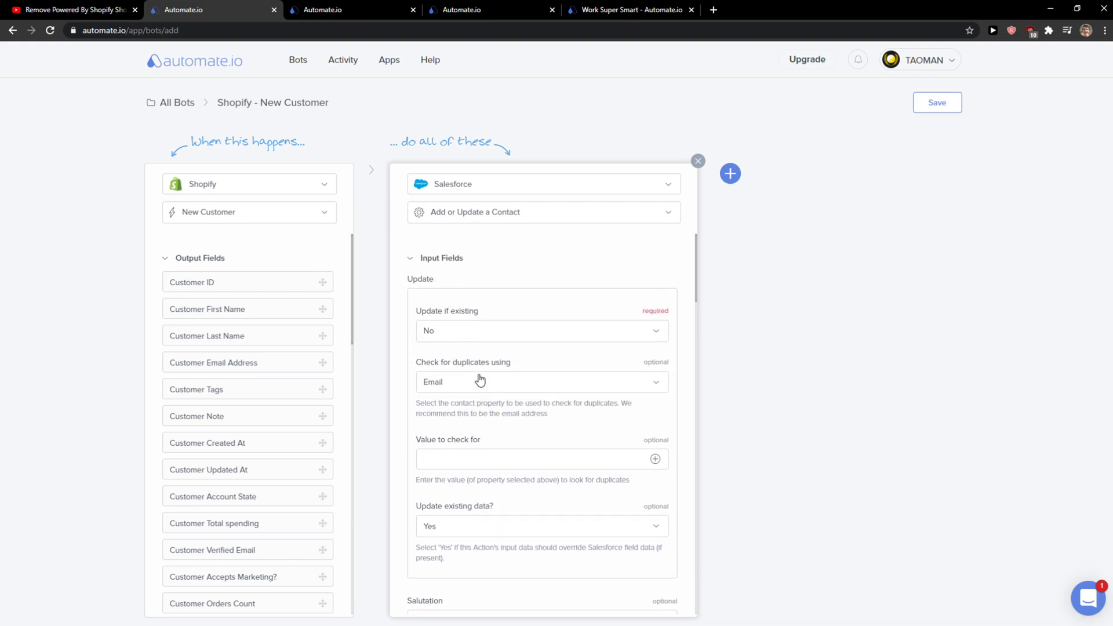
Set the contact salutation to Ms. and look over the name fields.
{"action": "left_click", "coordinate": [422, 261]}
{"action": "scroll", "coordinate": [483, 404], "scroll_direction": "down", "scroll_amount": 3}
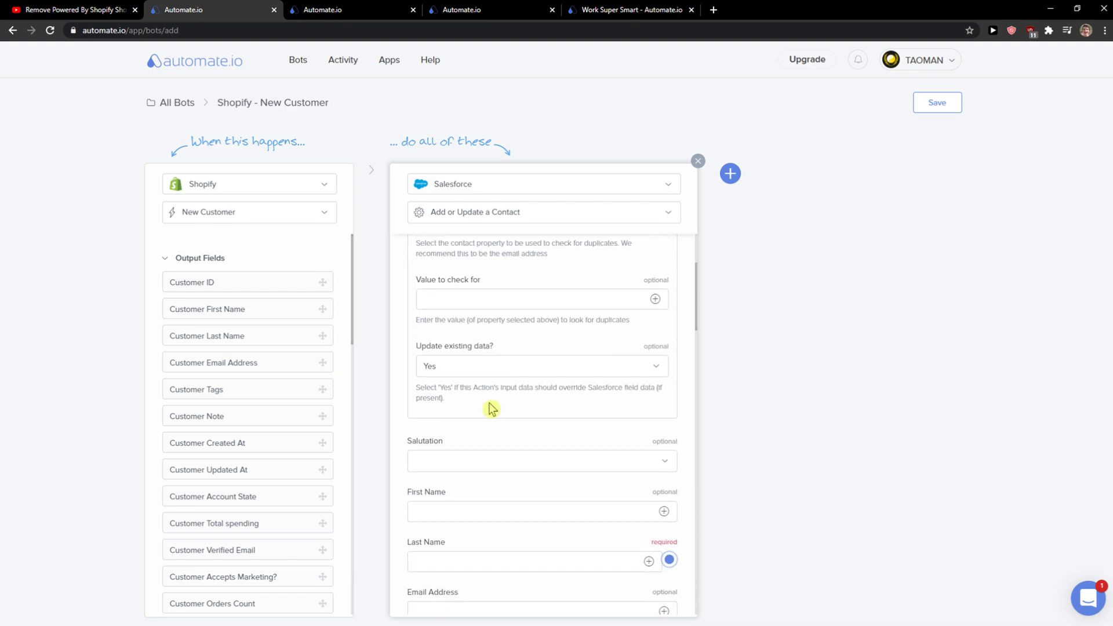
{"action": "scroll", "coordinate": [484, 404], "scroll_direction": "down", "scroll_amount": 1}
{"action": "left_click", "coordinate": [477, 388]}
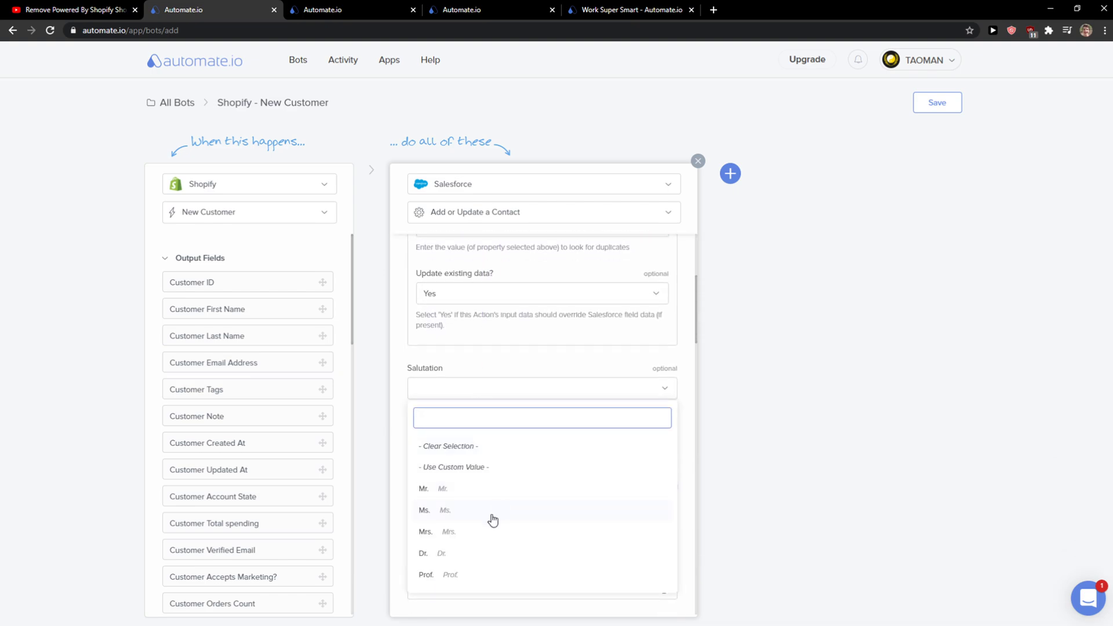
{"action": "scroll", "coordinate": [492, 520], "scroll_direction": "down", "scroll_amount": 1}
{"action": "left_click", "coordinate": [450, 452]}
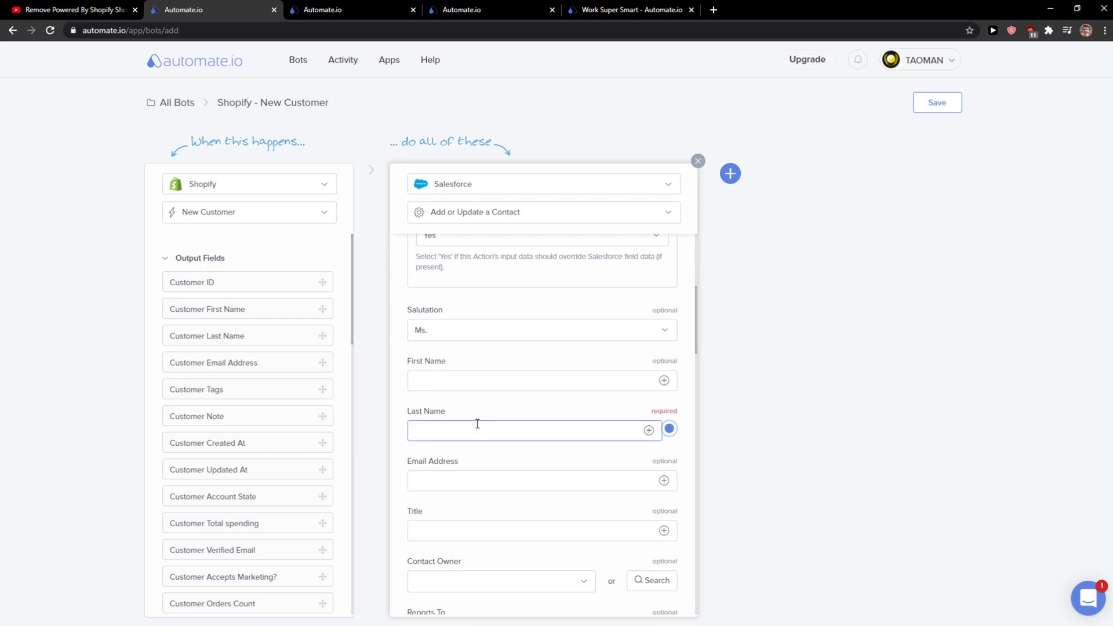
{"action": "left_click", "coordinate": [500, 380]}
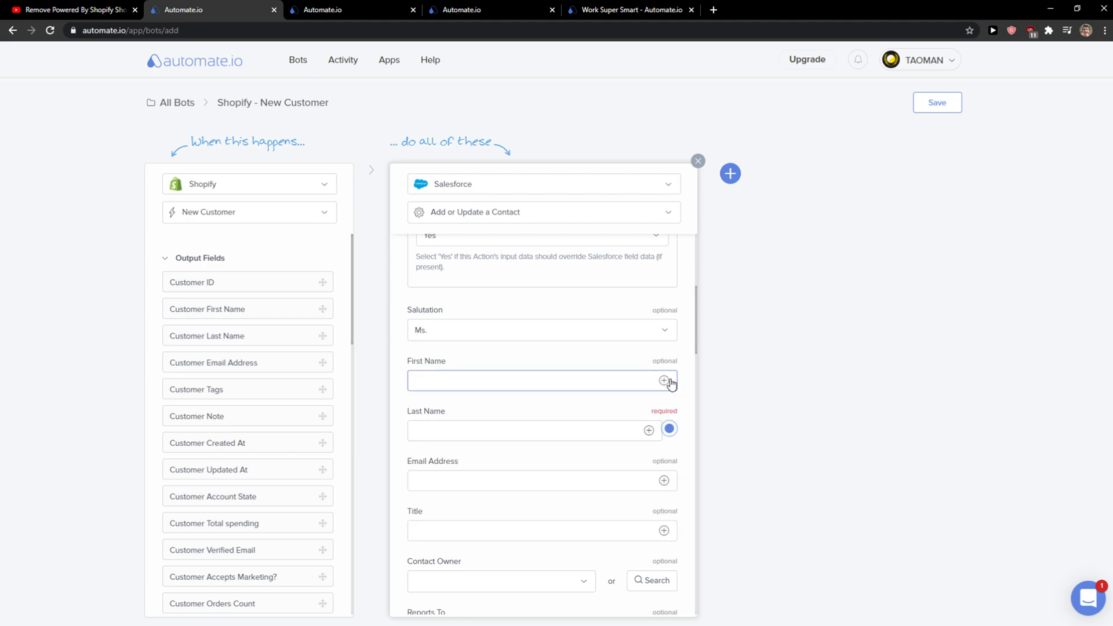
{"action": "scroll", "coordinate": [609, 409], "scroll_direction": "down", "scroll_amount": 2}
{"action": "left_click", "coordinate": [565, 315]}
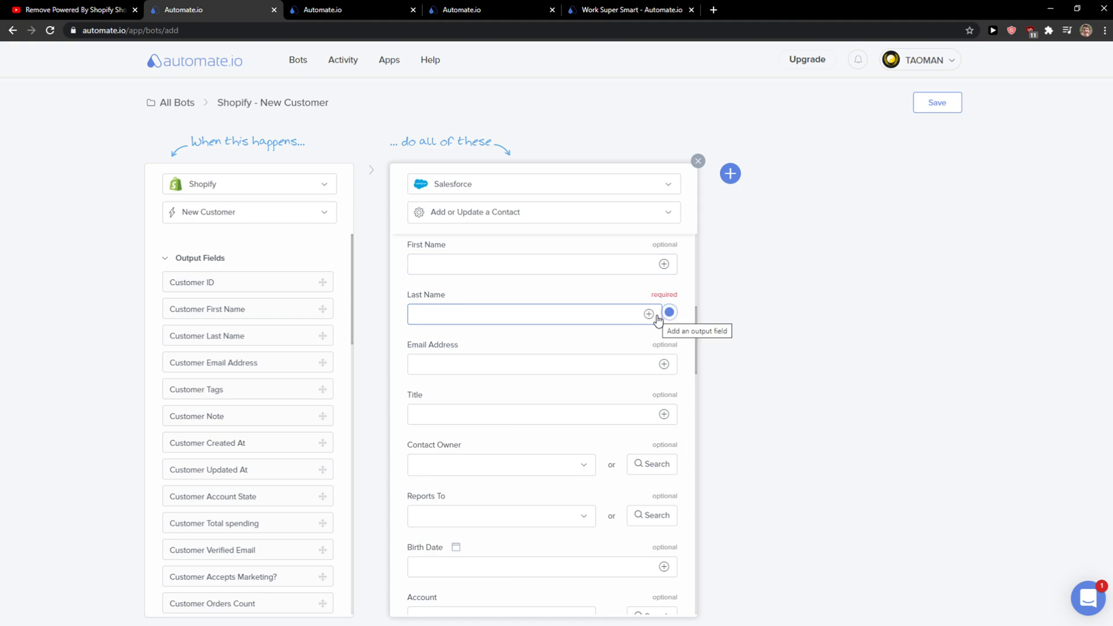
{"action": "left_click", "coordinate": [651, 314]}
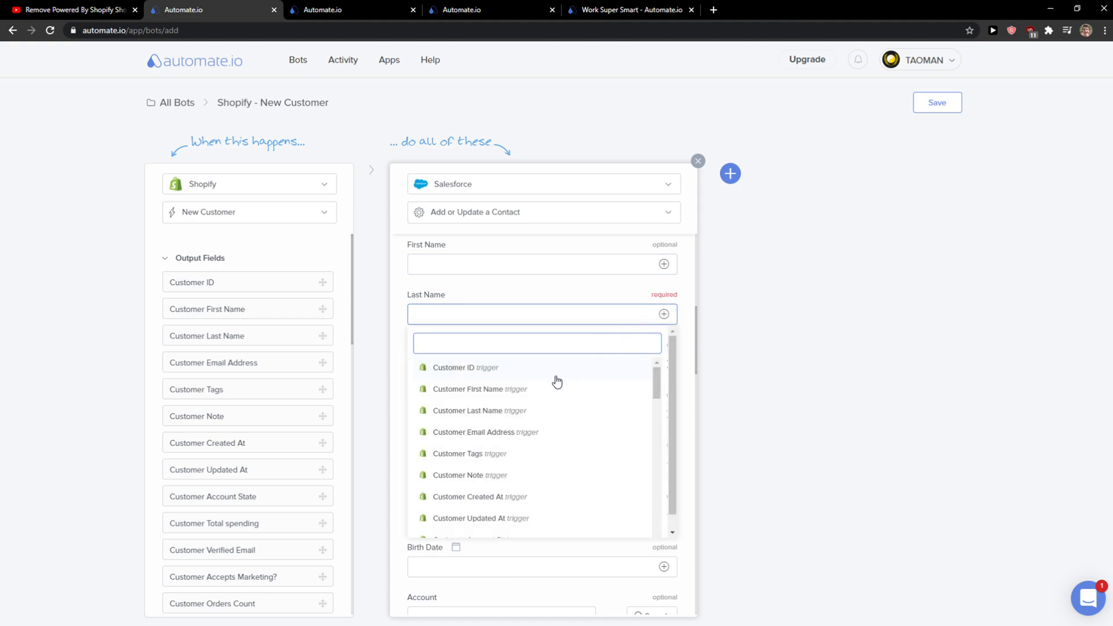
{"action": "scroll", "coordinate": [557, 379], "scroll_direction": "down", "scroll_amount": 3}
{"action": "left_click", "coordinate": [735, 366]}
{"action": "scroll", "coordinate": [673, 354], "scroll_direction": "up", "scroll_amount": 3}
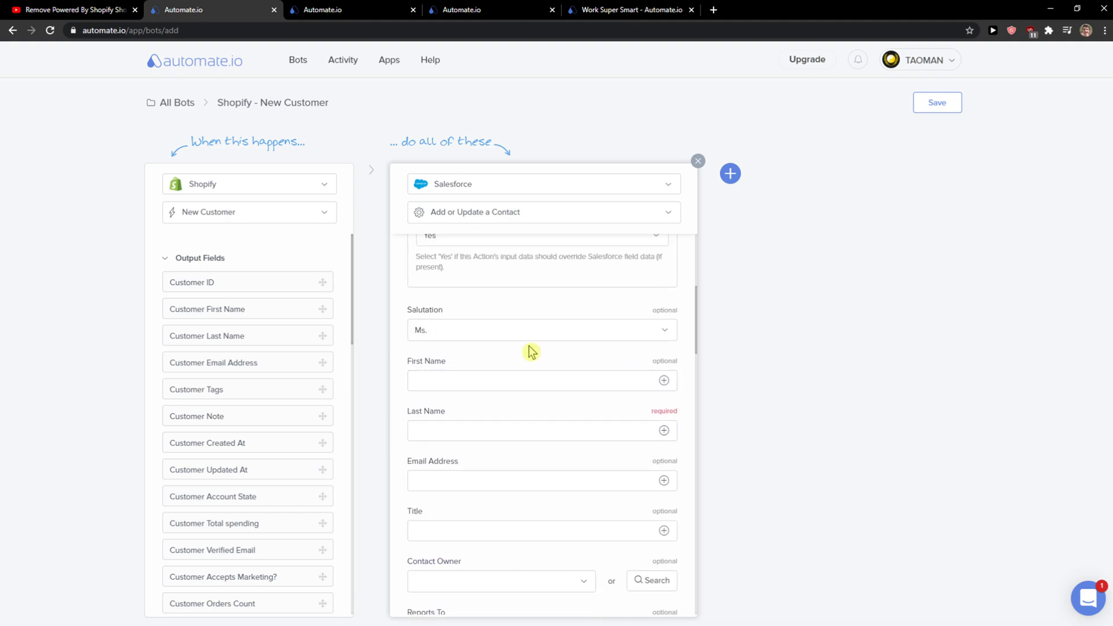
Map Customer First Name, Last Name, Email Address and Customer ID (Title) into the contact.
{"action": "left_click", "coordinate": [663, 380]}
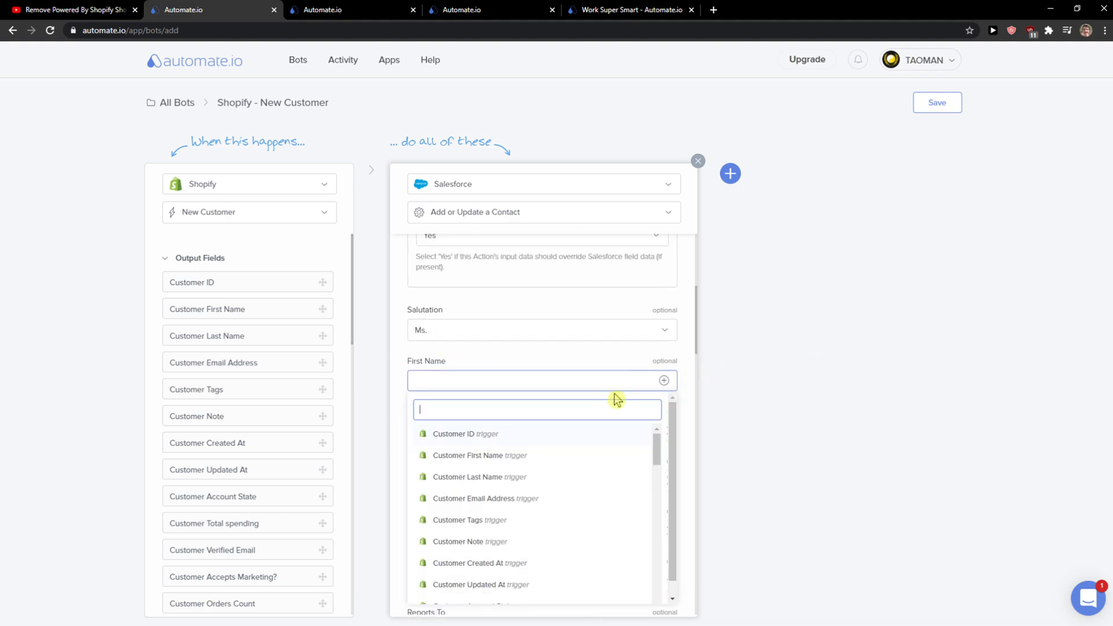
{"action": "left_click", "coordinate": [480, 454]}
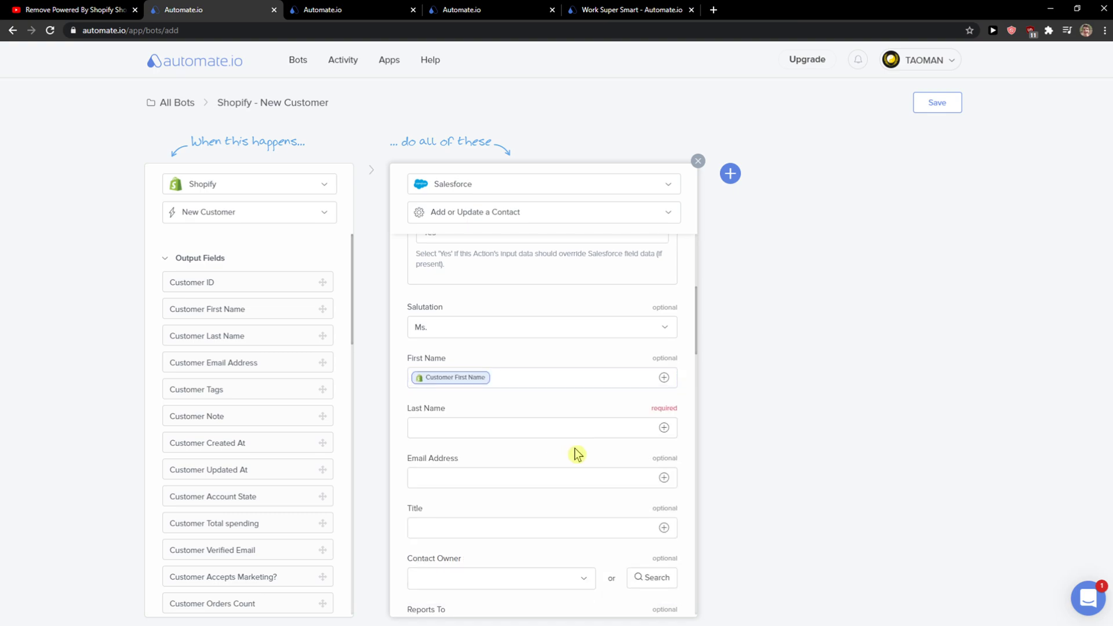
{"action": "scroll", "coordinate": [574, 448], "scroll_direction": "down", "scroll_amount": 2}
{"action": "left_click", "coordinate": [664, 372]}
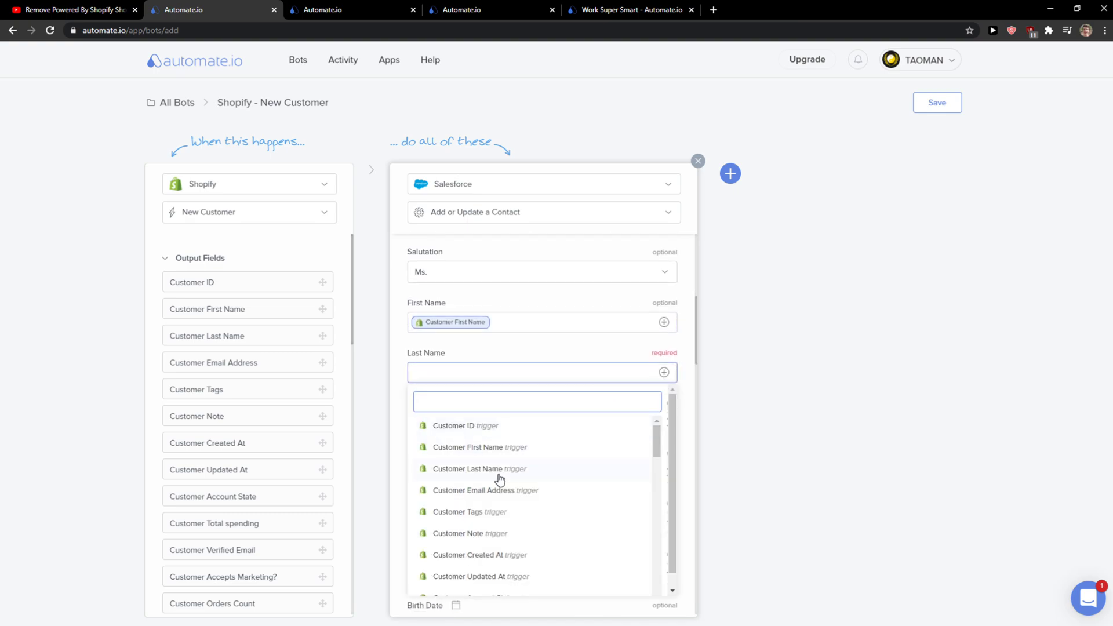
{"action": "left_click", "coordinate": [468, 468]}
{"action": "scroll", "coordinate": [608, 453], "scroll_direction": "down", "scroll_amount": 2}
{"action": "left_click", "coordinate": [663, 364]}
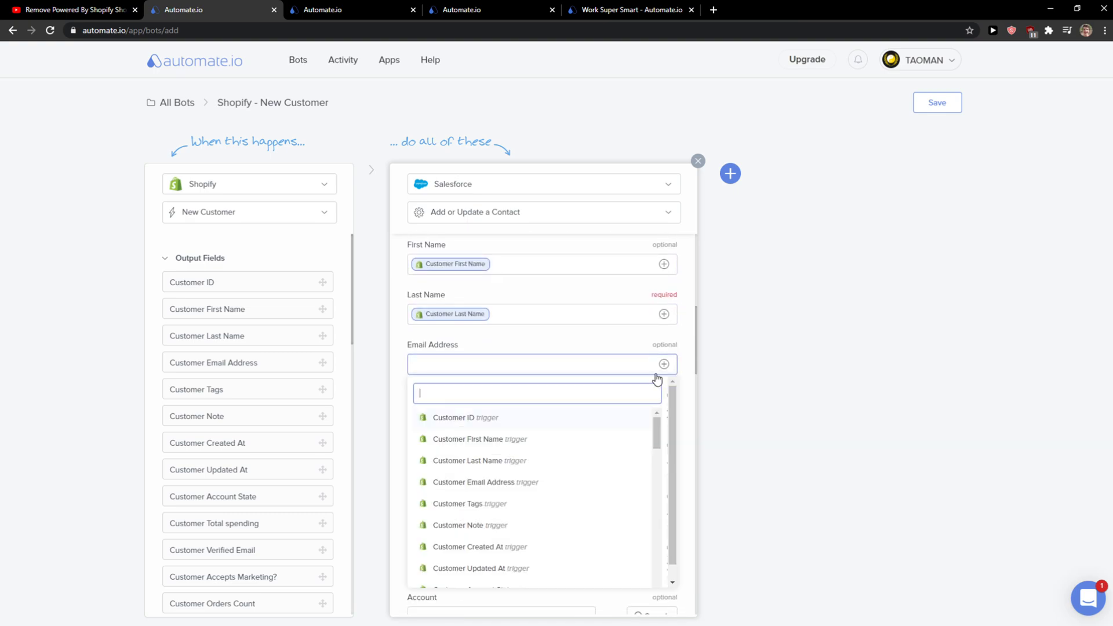
{"action": "left_click", "coordinate": [486, 482]}
{"action": "scroll", "coordinate": [609, 434], "scroll_direction": "down", "scroll_amount": 2}
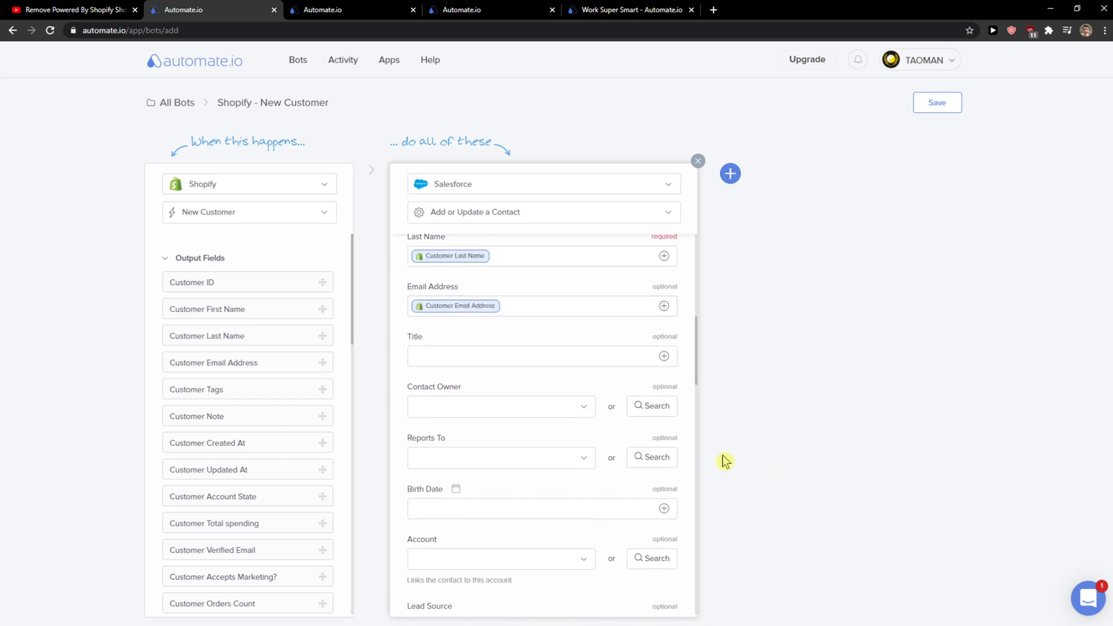
{"action": "left_click", "coordinate": [663, 355]}
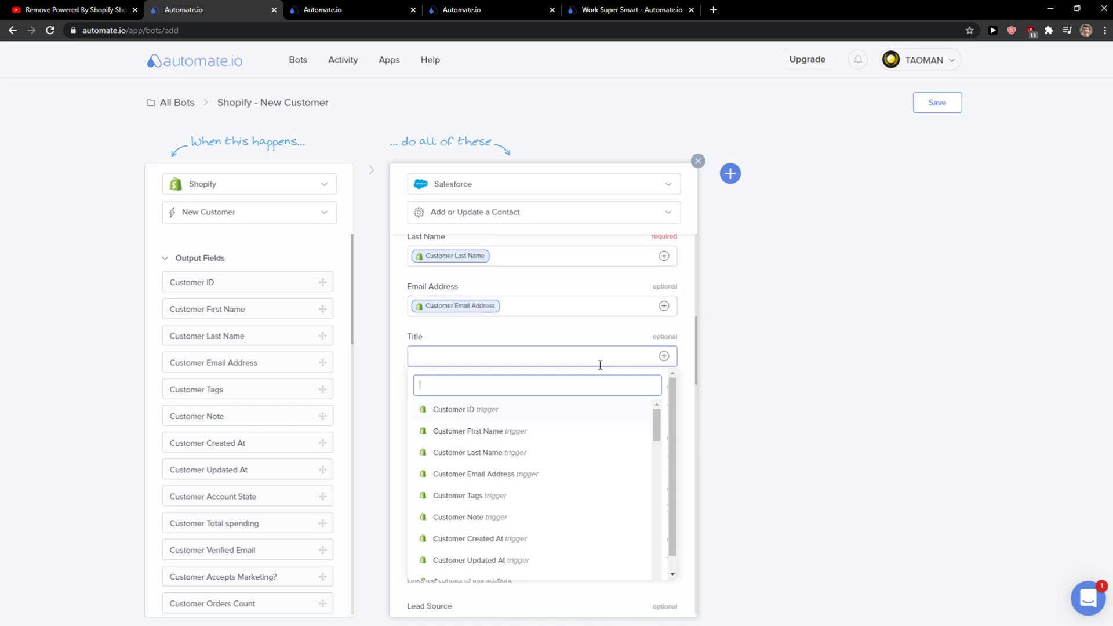
{"action": "left_click", "coordinate": [465, 409]}
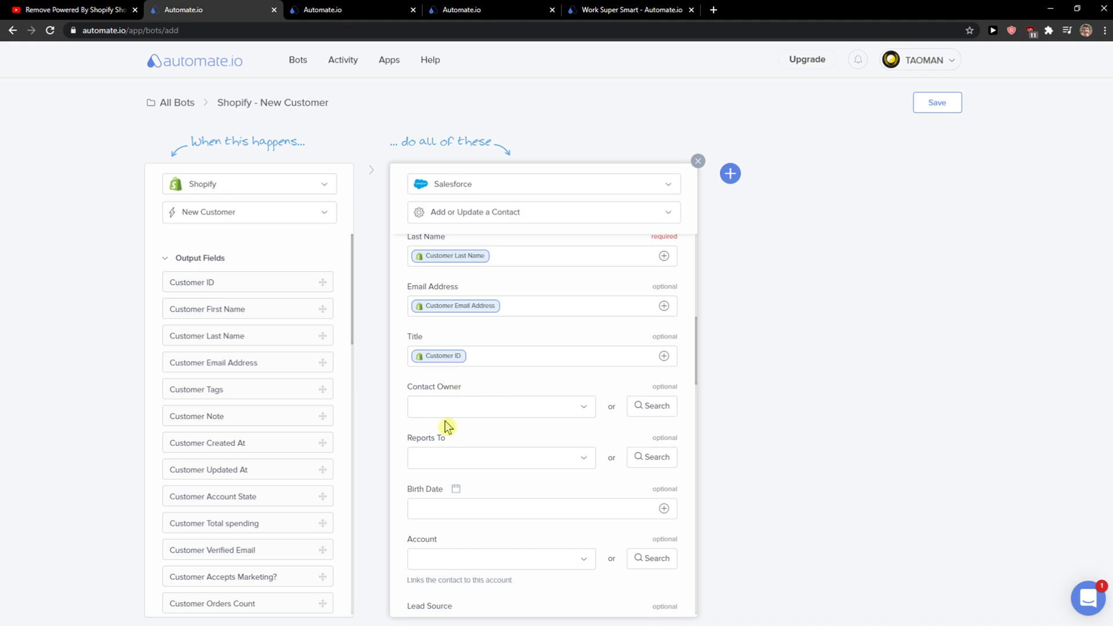
{"action": "left_click", "coordinate": [464, 407]}
{"action": "scroll", "coordinate": [474, 496], "scroll_direction": "down", "scroll_amount": 1}
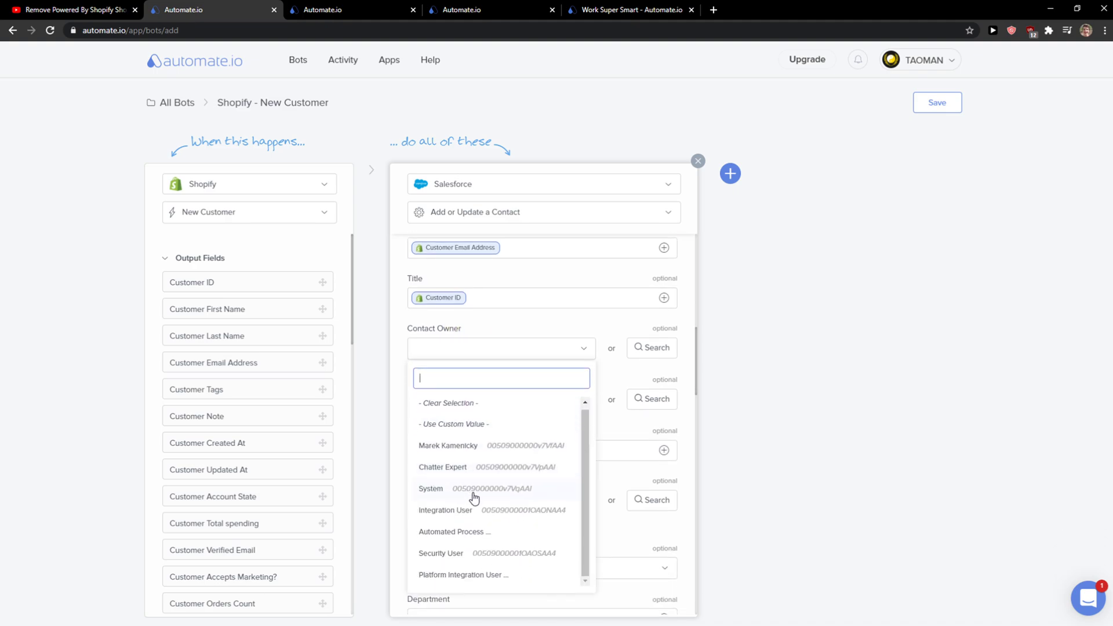
Set the Contact Owner to the first listed user, leaving Reports To empty.
{"action": "left_click", "coordinate": [498, 446]}
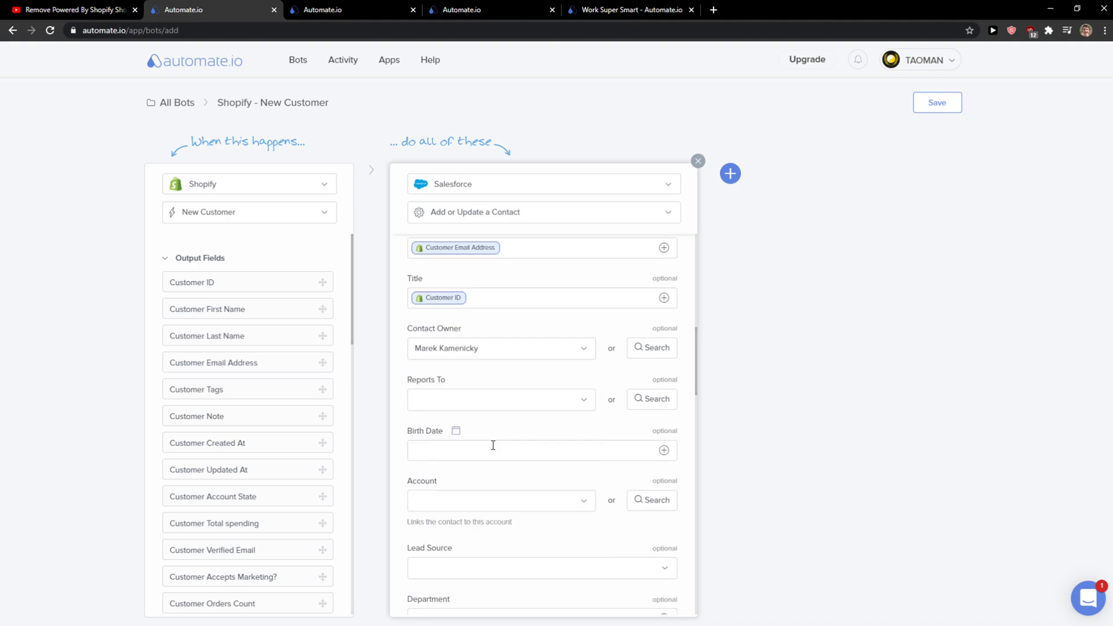
{"action": "left_click", "coordinate": [582, 399]}
{"action": "scroll", "coordinate": [517, 518], "scroll_direction": "down", "scroll_amount": 3}
{"action": "scroll", "coordinate": [515, 522], "scroll_direction": "down", "scroll_amount": 3}
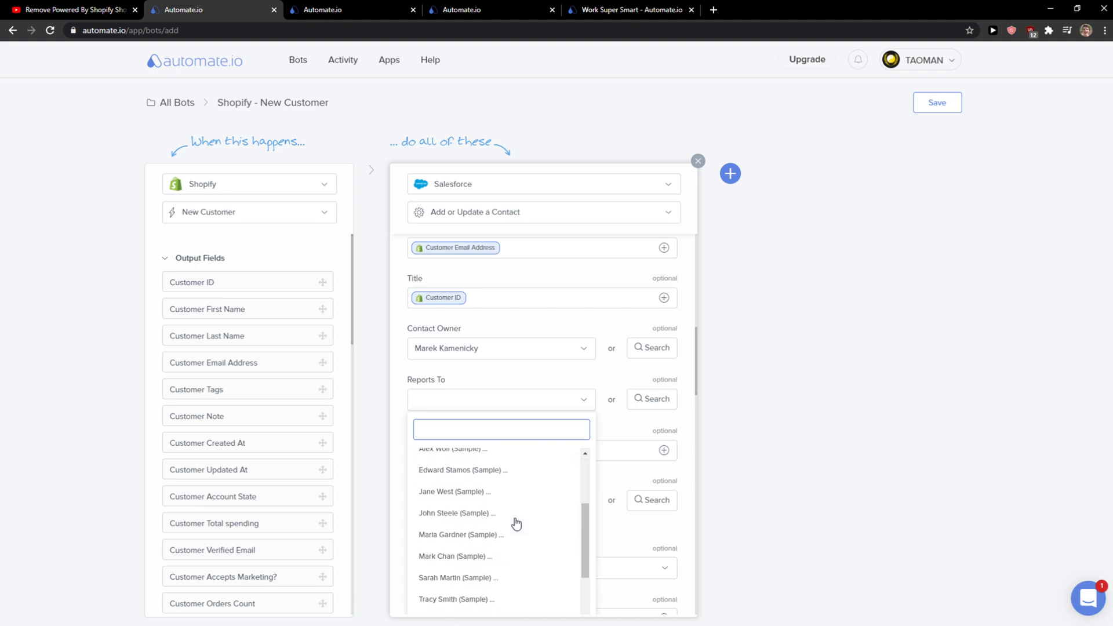
{"action": "scroll", "coordinate": [515, 523], "scroll_direction": "down", "scroll_amount": 3}
{"action": "scroll", "coordinate": [516, 522], "scroll_direction": "up", "scroll_amount": 5}
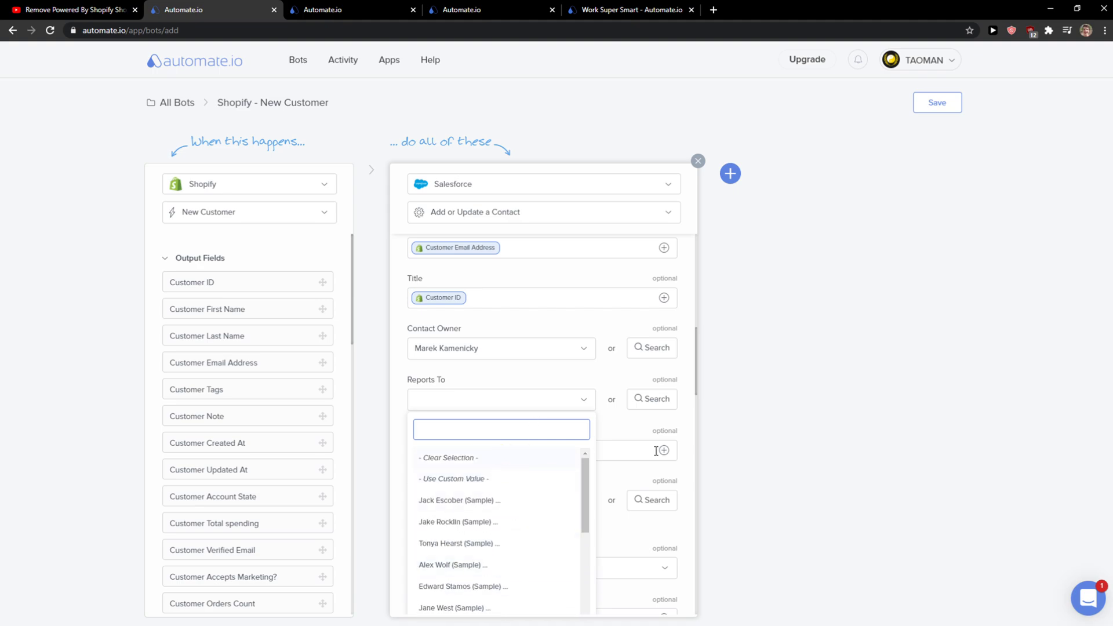
{"action": "left_click", "coordinate": [688, 460]}
{"action": "scroll", "coordinate": [609, 400], "scroll_direction": "down", "scroll_amount": 2}
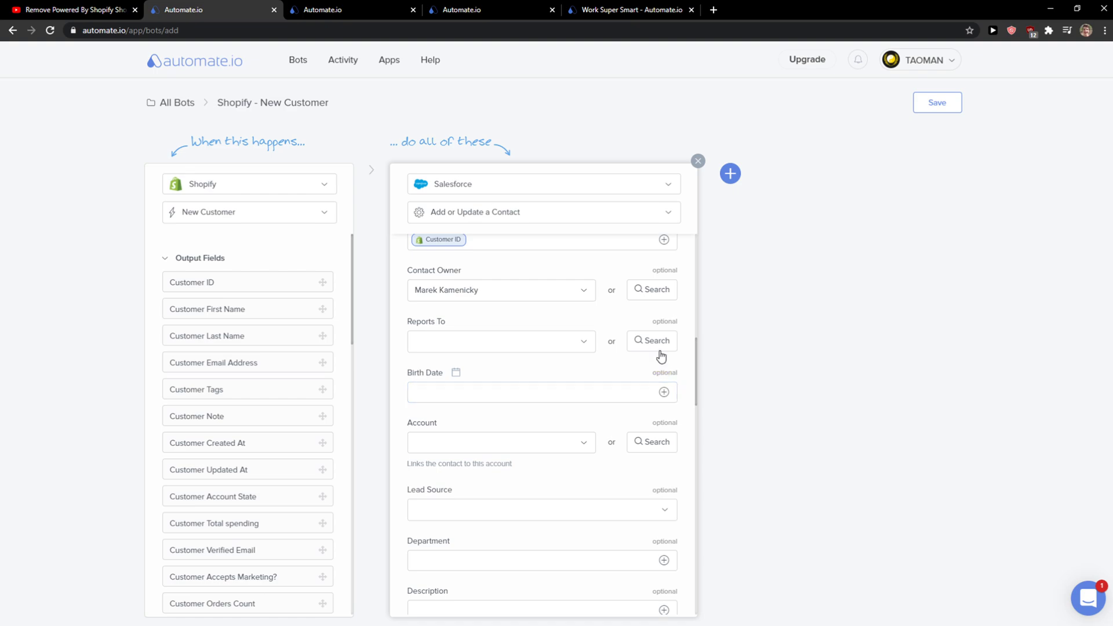
Leave Birth Date, Account and Department unmapped and save the bot.
{"action": "left_click", "coordinate": [663, 391]}
{"action": "scroll", "coordinate": [571, 462], "scroll_direction": "down", "scroll_amount": 1}
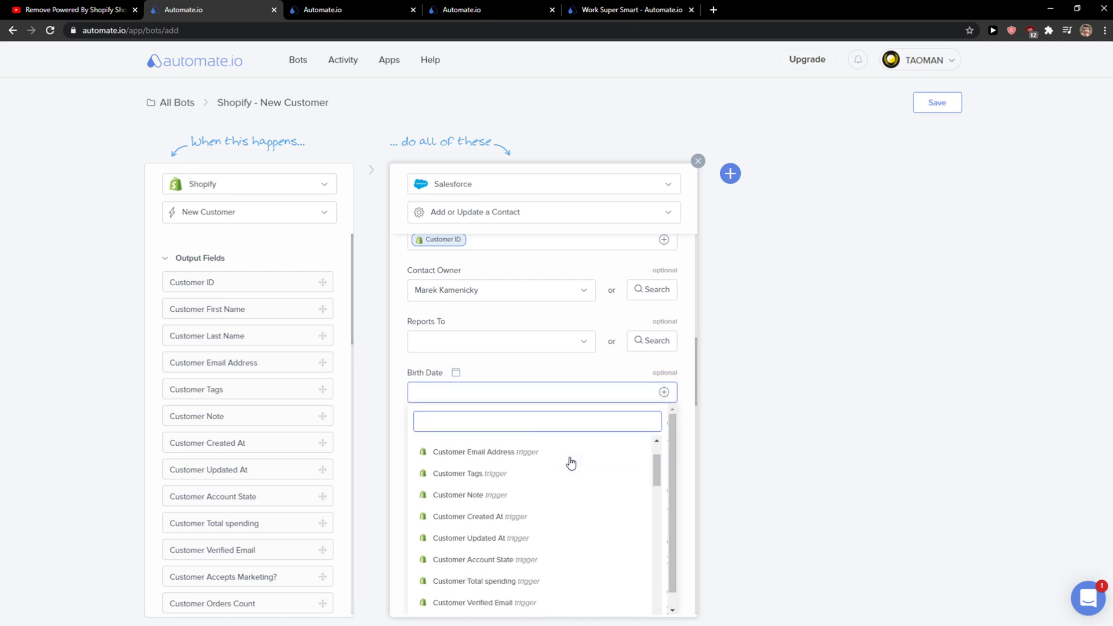
{"action": "scroll", "coordinate": [571, 462], "scroll_direction": "down", "scroll_amount": 2}
{"action": "scroll", "coordinate": [572, 466], "scroll_direction": "down", "scroll_amount": 2}
{"action": "scroll", "coordinate": [570, 469], "scroll_direction": "down", "scroll_amount": 2}
{"action": "scroll", "coordinate": [571, 478], "scroll_direction": "down", "scroll_amount": 2}
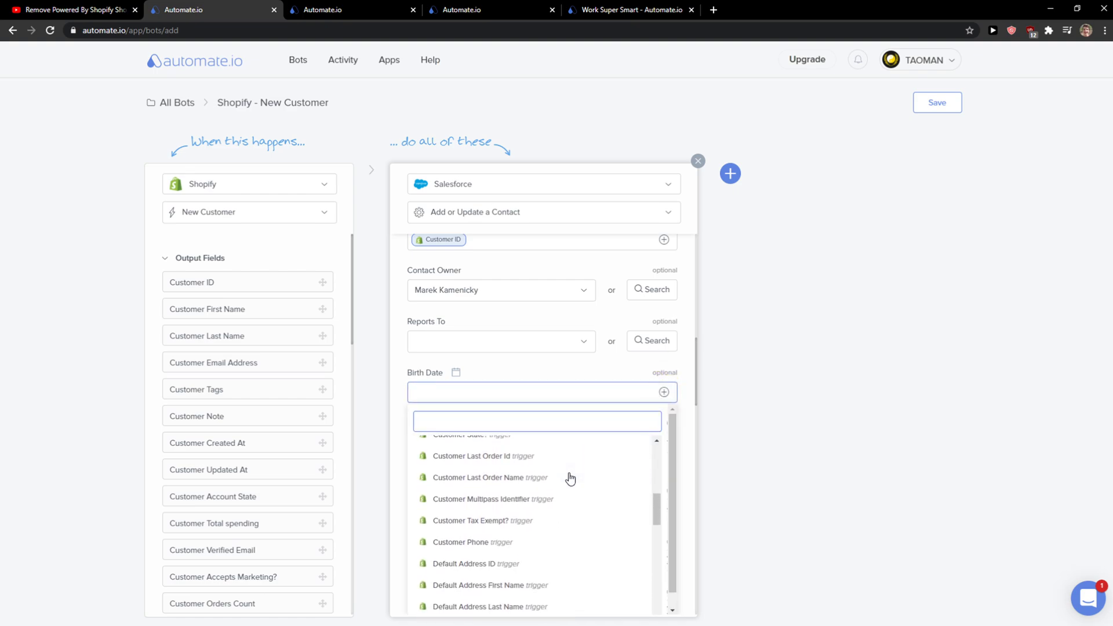
{"action": "scroll", "coordinate": [557, 485], "scroll_direction": "down", "scroll_amount": 2}
{"action": "scroll", "coordinate": [558, 485], "scroll_direction": "down", "scroll_amount": 2}
{"action": "left_click", "coordinate": [767, 473]}
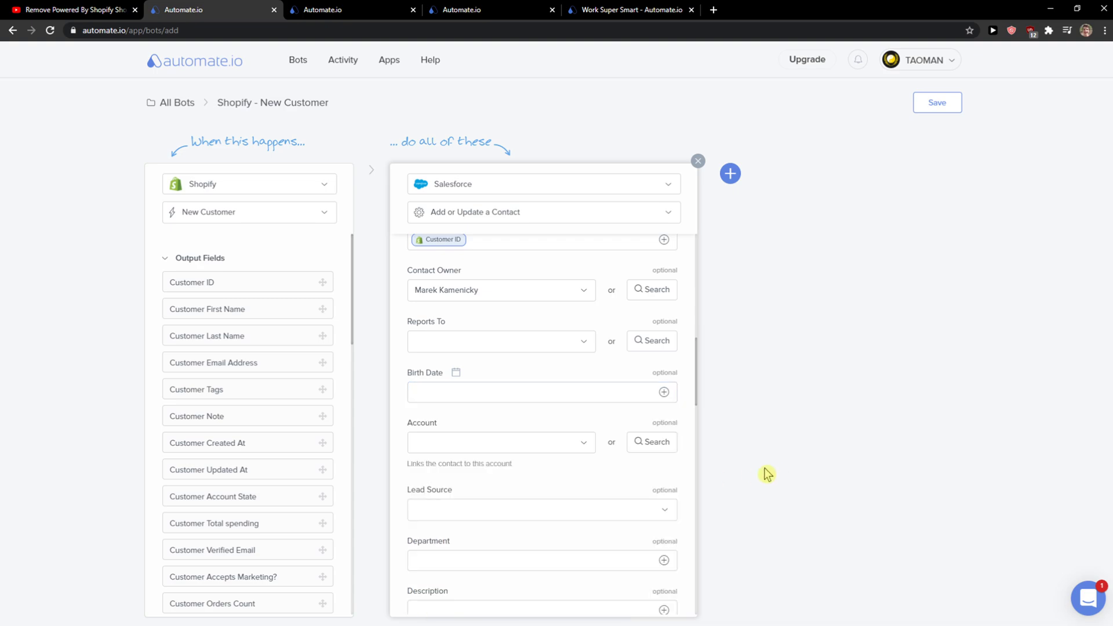
{"action": "left_click", "coordinate": [580, 446]}
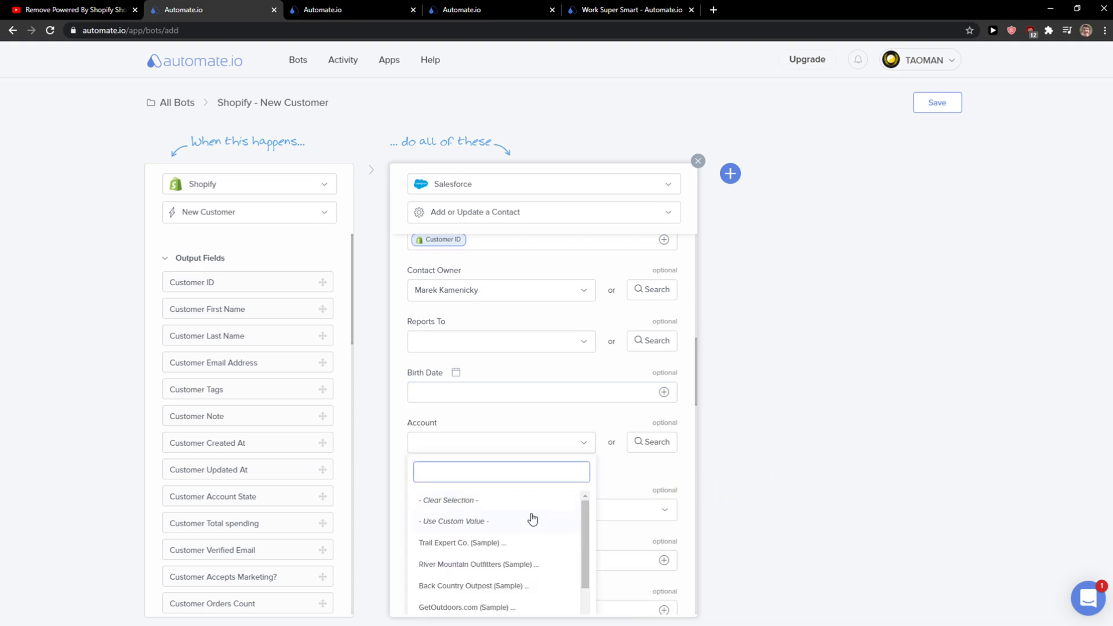
{"action": "scroll", "coordinate": [531, 518], "scroll_direction": "down", "scroll_amount": 3}
{"action": "scroll", "coordinate": [531, 523], "scroll_direction": "down", "scroll_amount": 2}
{"action": "scroll", "coordinate": [531, 523], "scroll_direction": "down", "scroll_amount": 2}
{"action": "scroll", "coordinate": [531, 522], "scroll_direction": "up", "scroll_amount": 2}
{"action": "left_click", "coordinate": [839, 506]}
{"action": "scroll", "coordinate": [678, 527], "scroll_direction": "down", "scroll_amount": 3}
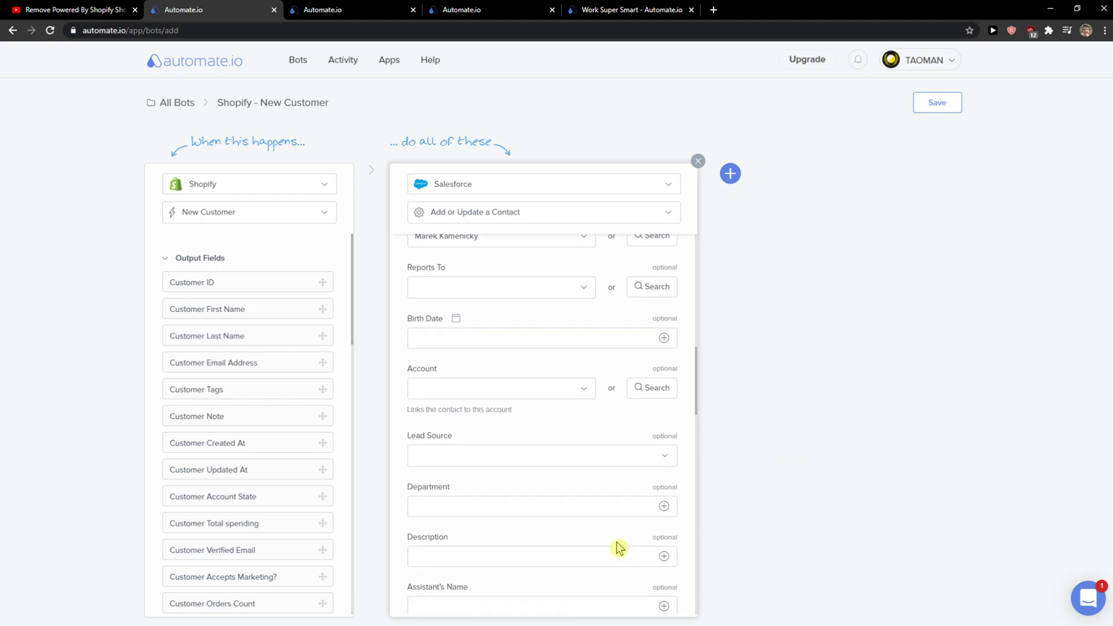
{"action": "scroll", "coordinate": [618, 544], "scroll_direction": "down", "scroll_amount": 3}
{"action": "left_click", "coordinate": [562, 383]}
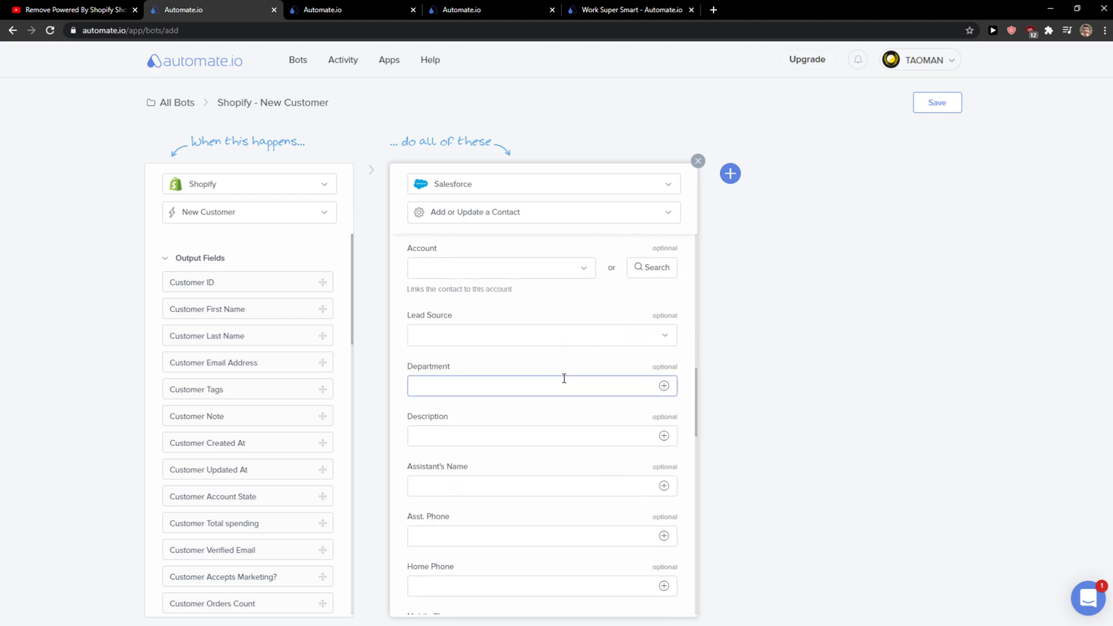
{"action": "scroll", "coordinate": [569, 382], "scroll_direction": "down", "scroll_amount": 5}
{"action": "scroll", "coordinate": [583, 400], "scroll_direction": "down", "scroll_amount": 5}
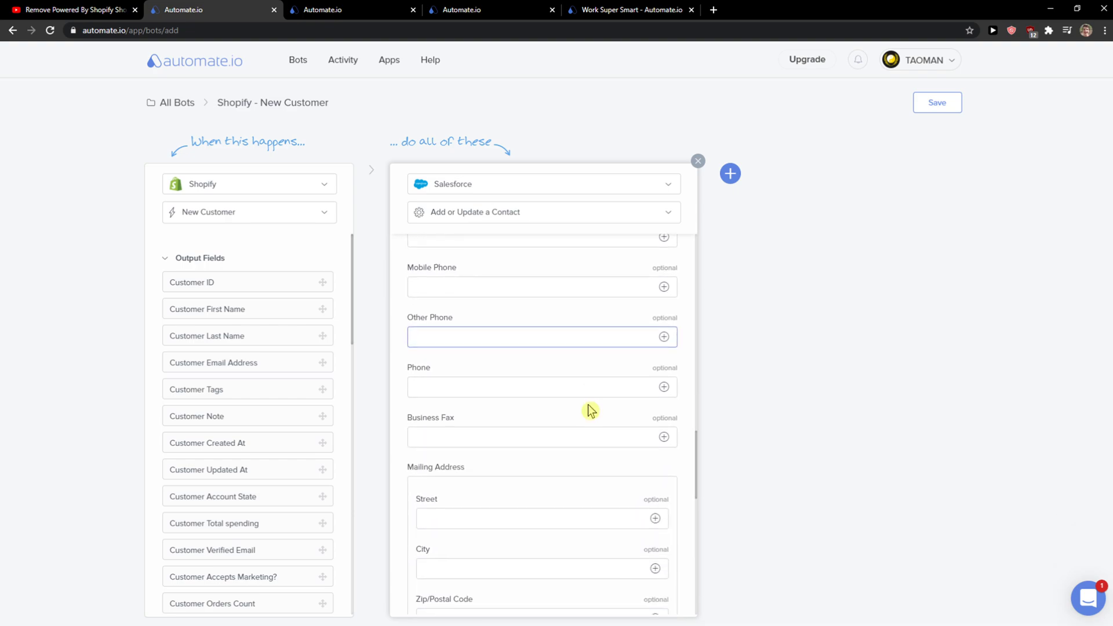
{"action": "scroll", "coordinate": [597, 415], "scroll_direction": "down", "scroll_amount": 5}
{"action": "scroll", "coordinate": [597, 416], "scroll_direction": "down", "scroll_amount": 5}
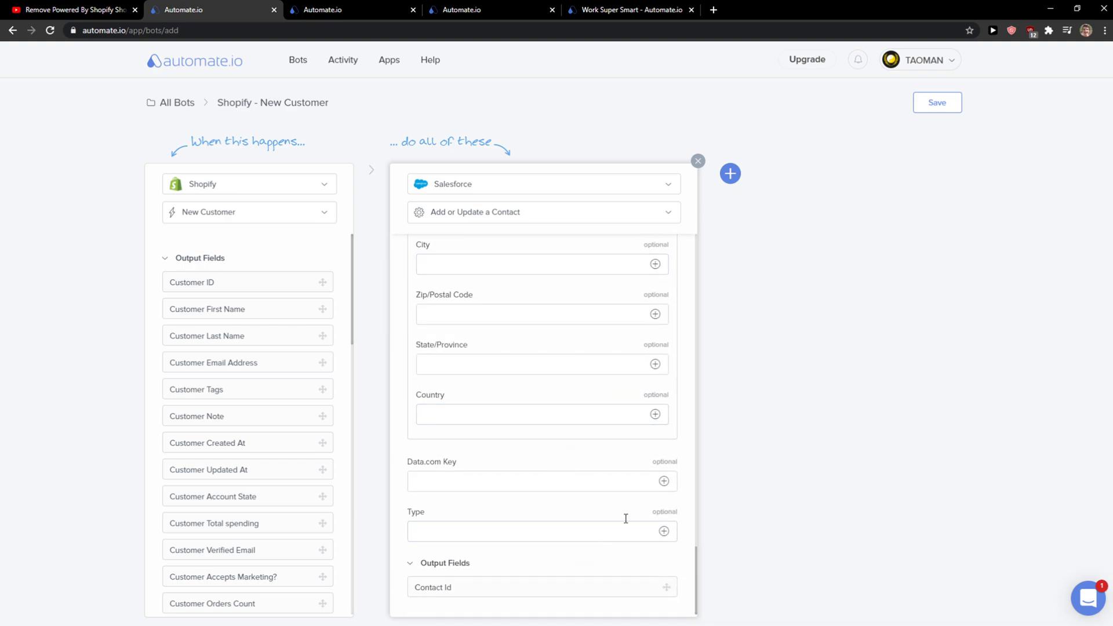
{"action": "scroll", "coordinate": [626, 513], "scroll_direction": "up", "scroll_amount": 4}
{"action": "scroll", "coordinate": [639, 278], "scroll_direction": "up", "scroll_amount": 5}
{"action": "scroll", "coordinate": [596, 308], "scroll_direction": "up", "scroll_amount": 5}
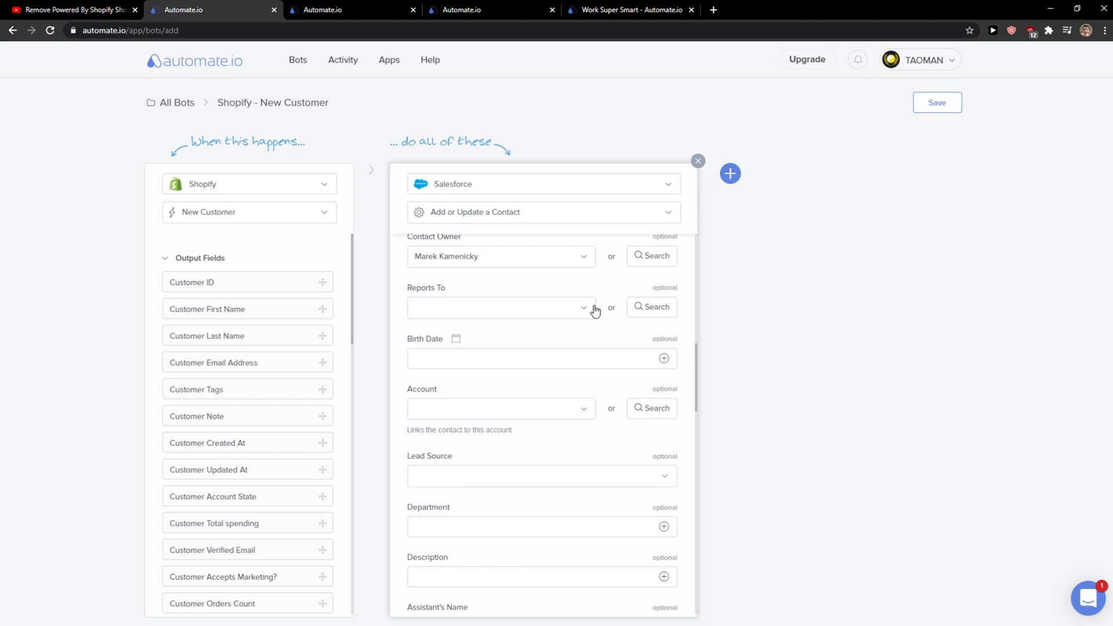
{"action": "scroll", "coordinate": [595, 309], "scroll_direction": "up", "scroll_amount": 5}
{"action": "left_click", "coordinate": [938, 103]}
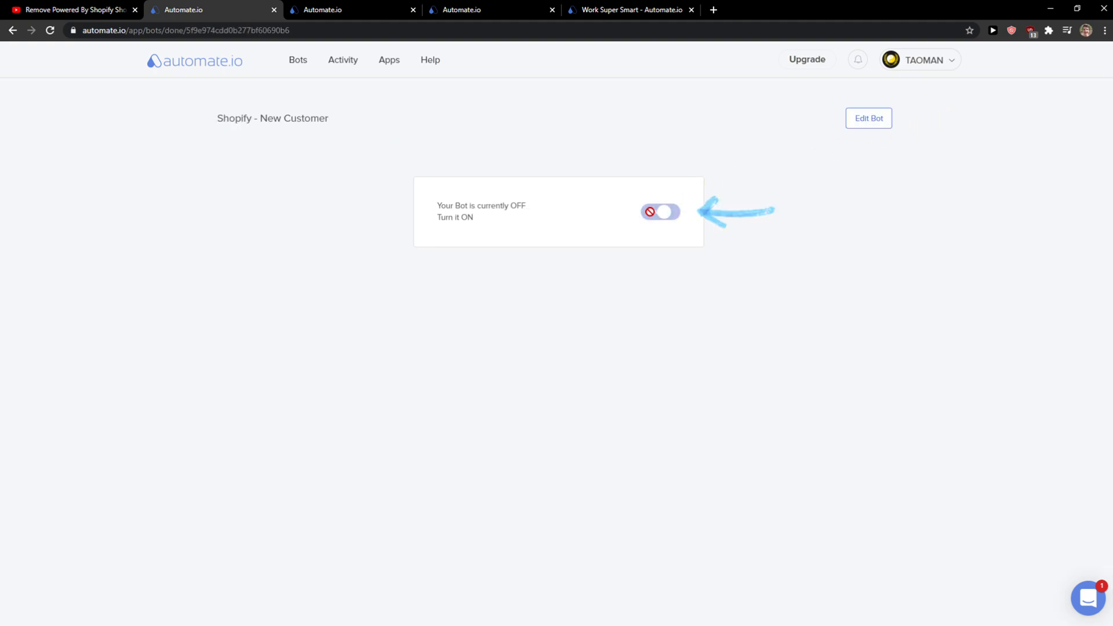
Try switching the bot on, then start a 7-day Personal plan trial from the upgrade notice.
{"action": "left_click", "coordinate": [652, 214]}
{"action": "left_click_drag", "start_coordinate": [481, 324], "coordinate": [511, 346]}
{"action": "left_click", "coordinate": [531, 357]}
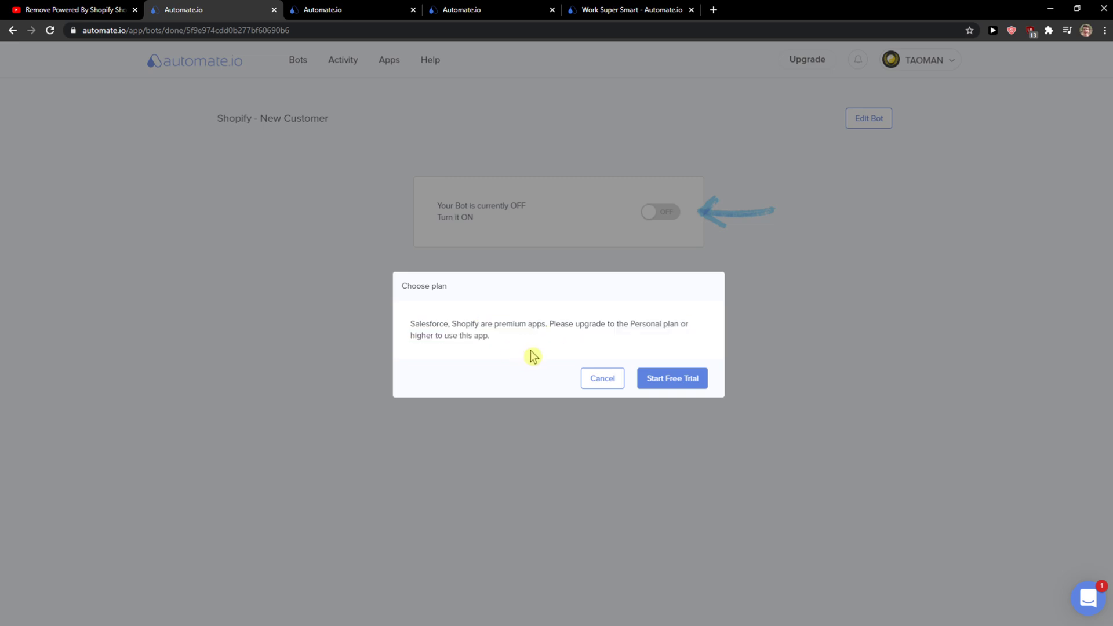
{"action": "left_click", "coordinate": [672, 379]}
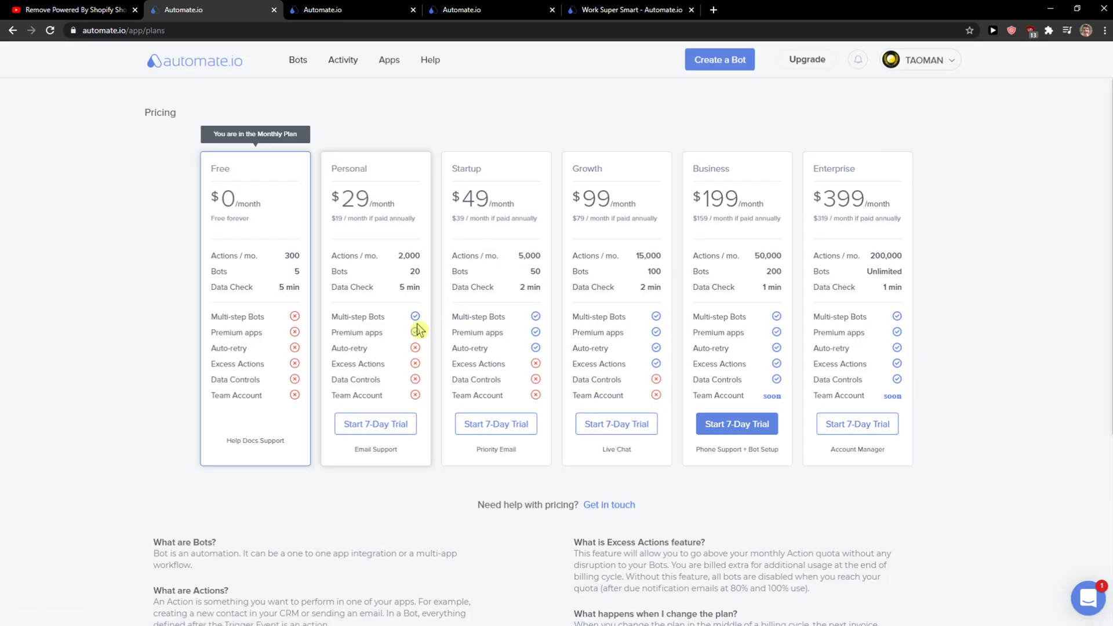
{"action": "left_click", "coordinate": [376, 423]}
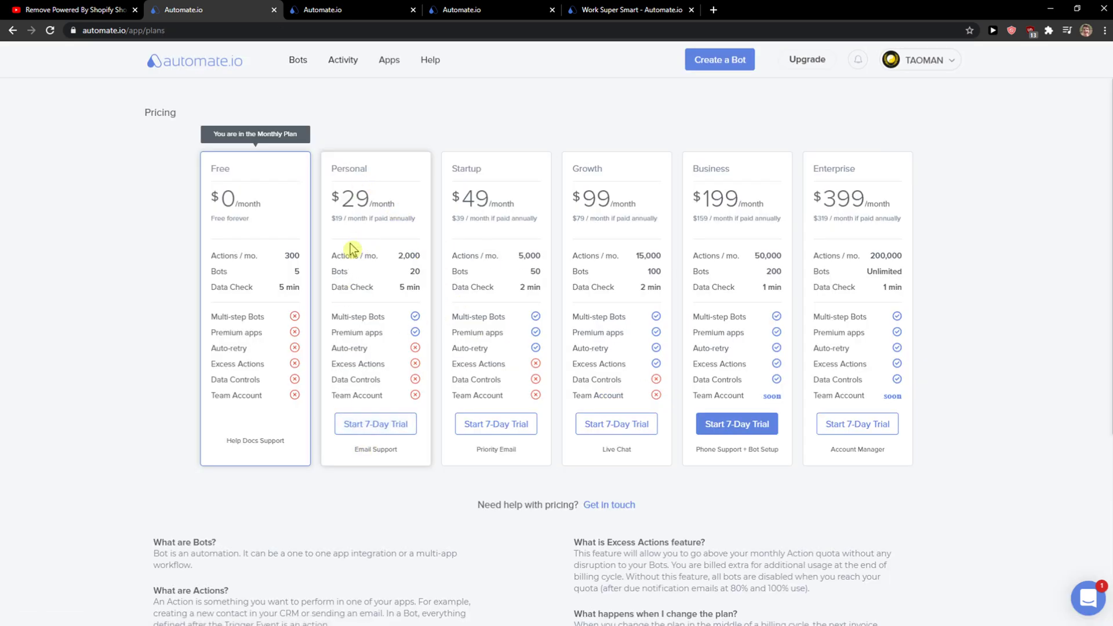